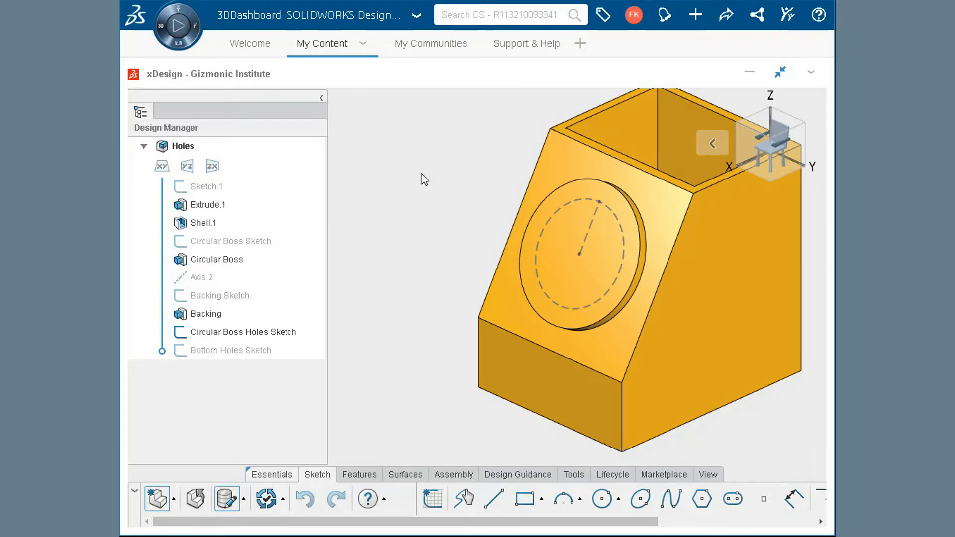
- Start a Hole feature placed on the sketch point at the centre of the circular boss
left_click(360, 479)
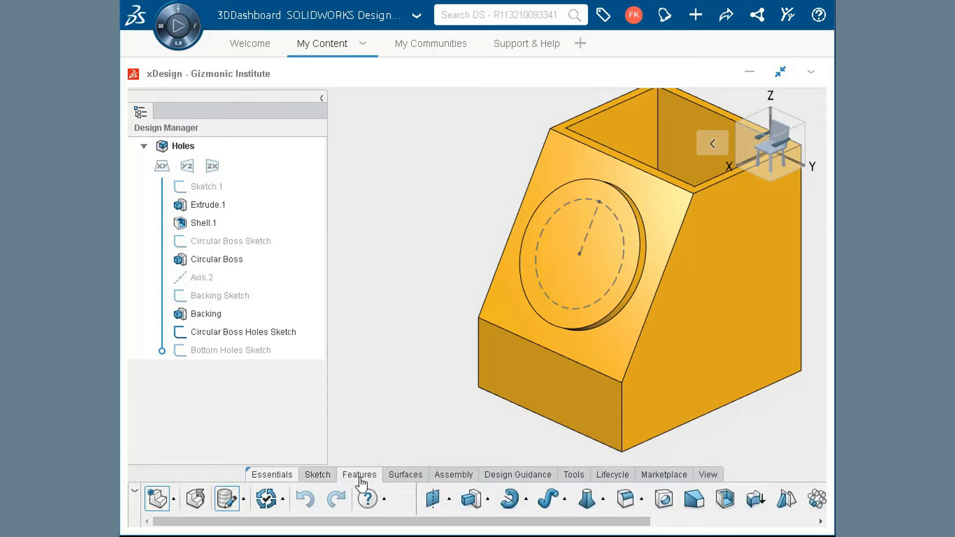
left_click(665, 498)
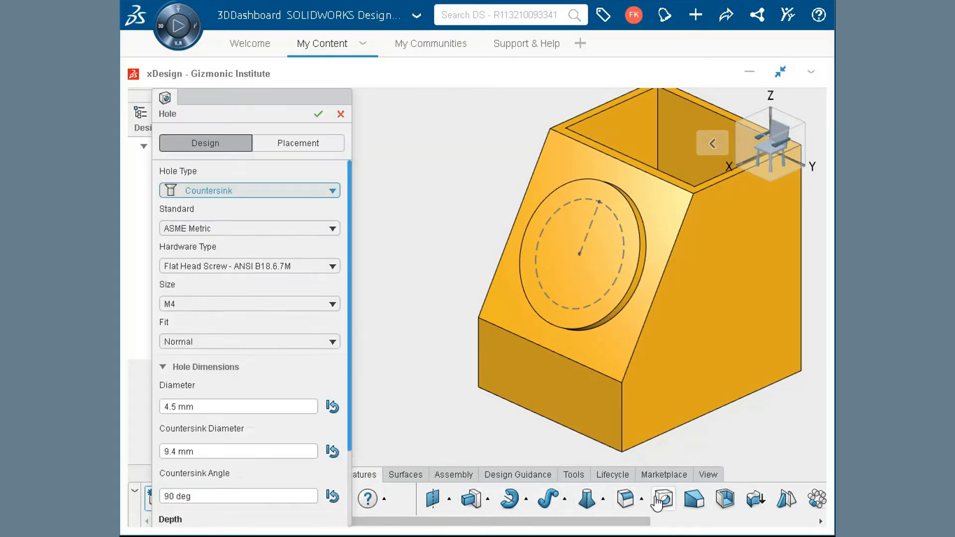
left_click(323, 145)
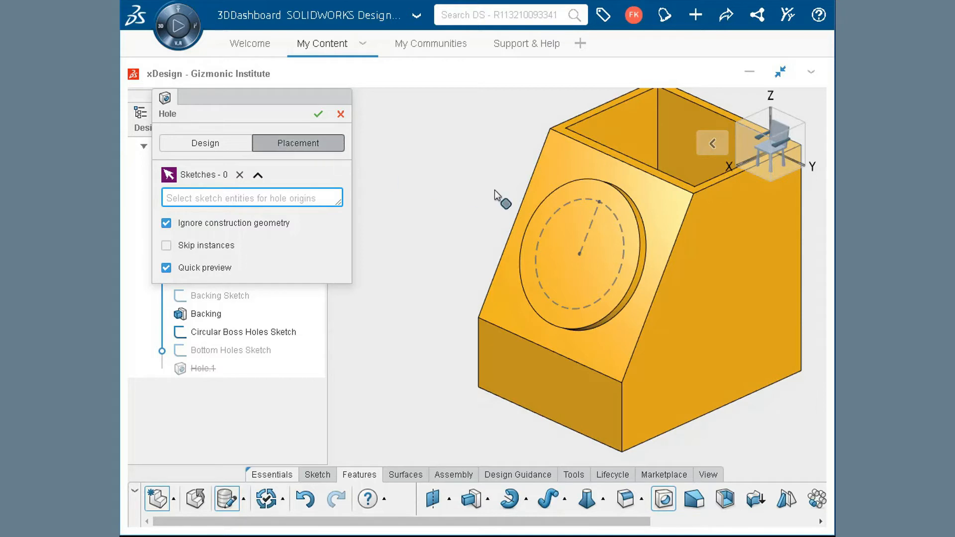
left_click(578, 255)
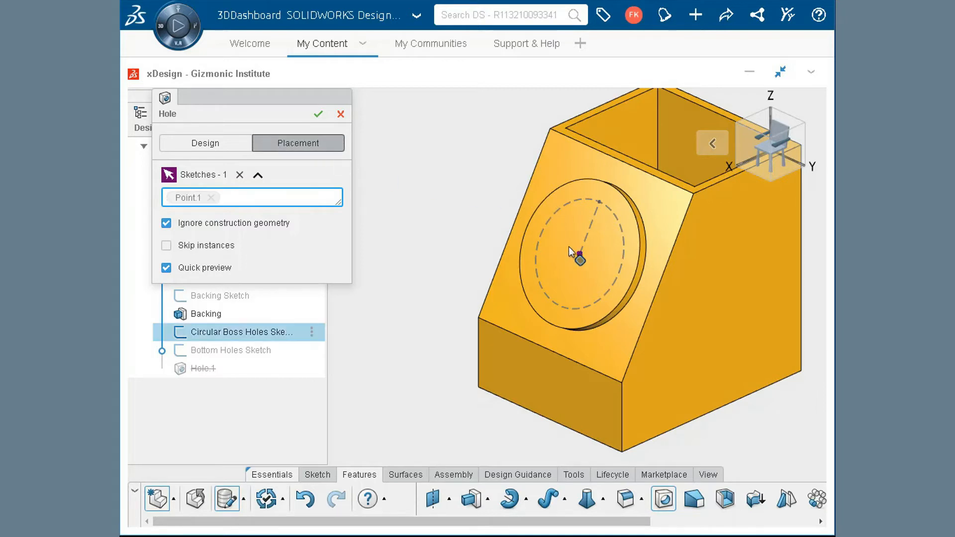
- Set the centre hole to the Straight type with Drill Sizes as the hardware type
left_click(233, 144)
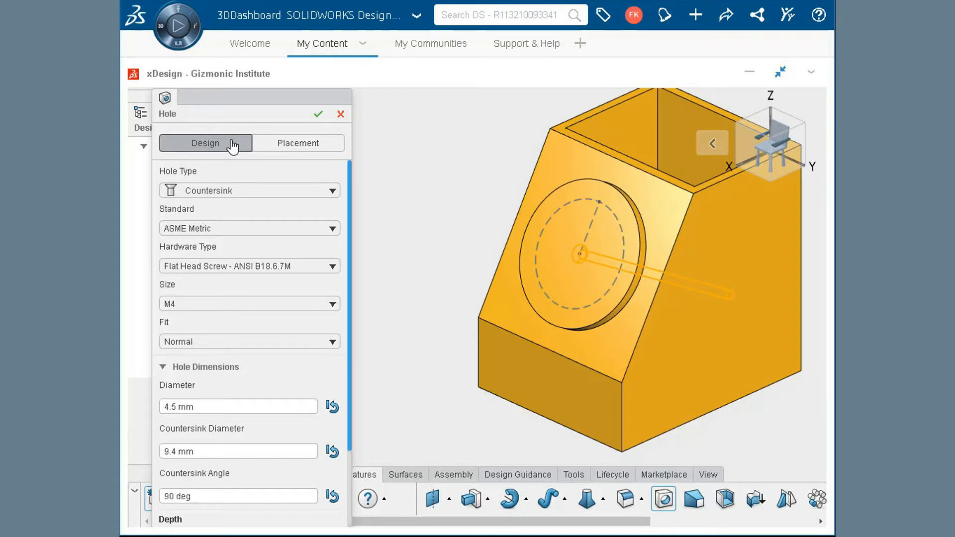
left_click(315, 194)
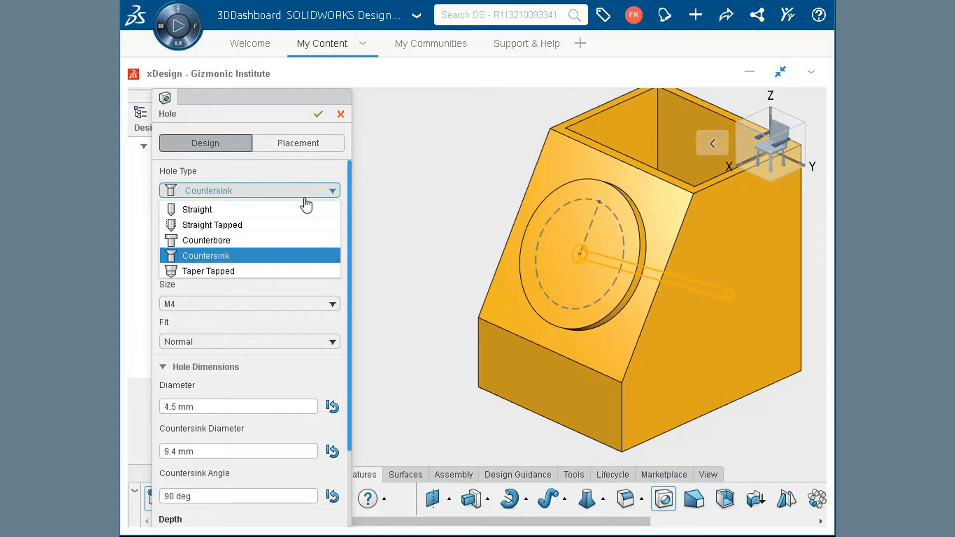
left_click(305, 209)
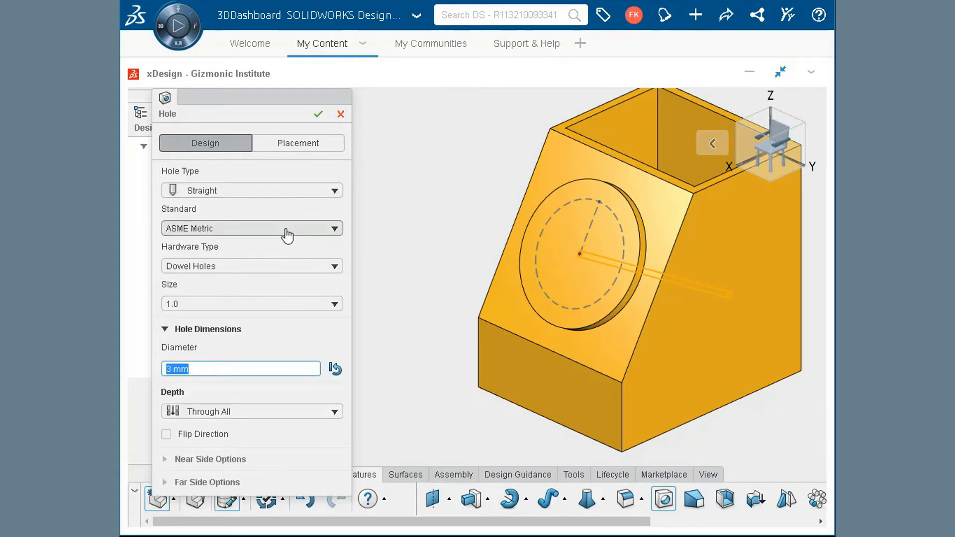
left_click(287, 269)
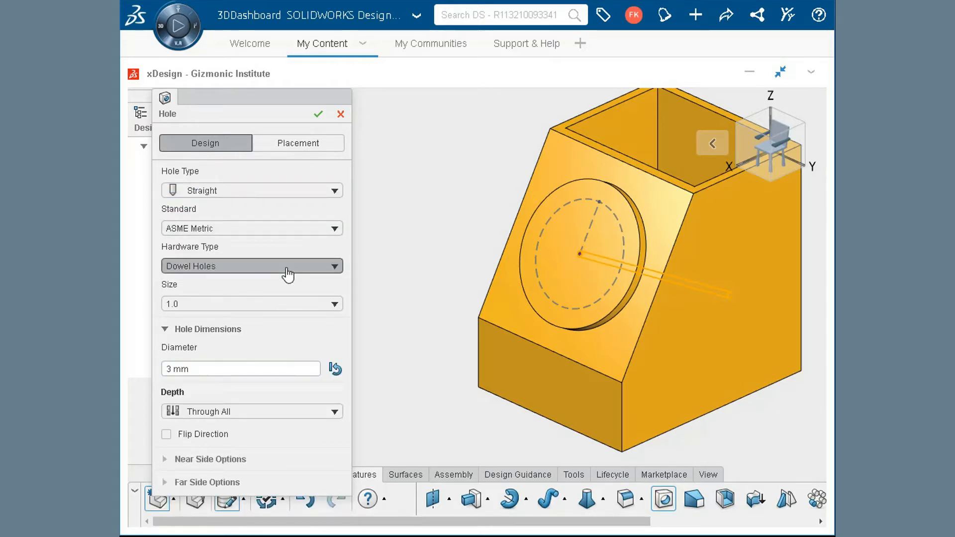
left_click(286, 301)
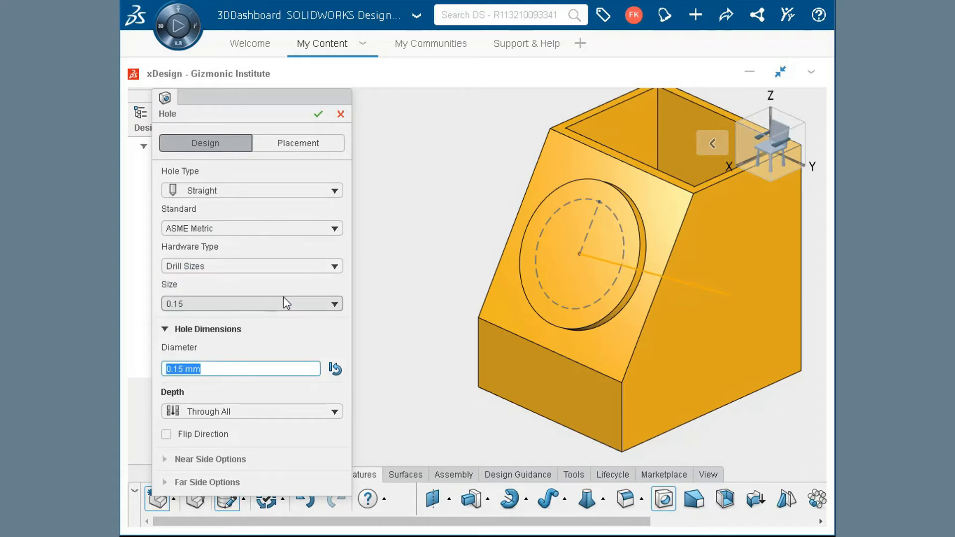
- Set the hole size to 25.0 with a Through All depth and create the hole
left_click(285, 304)
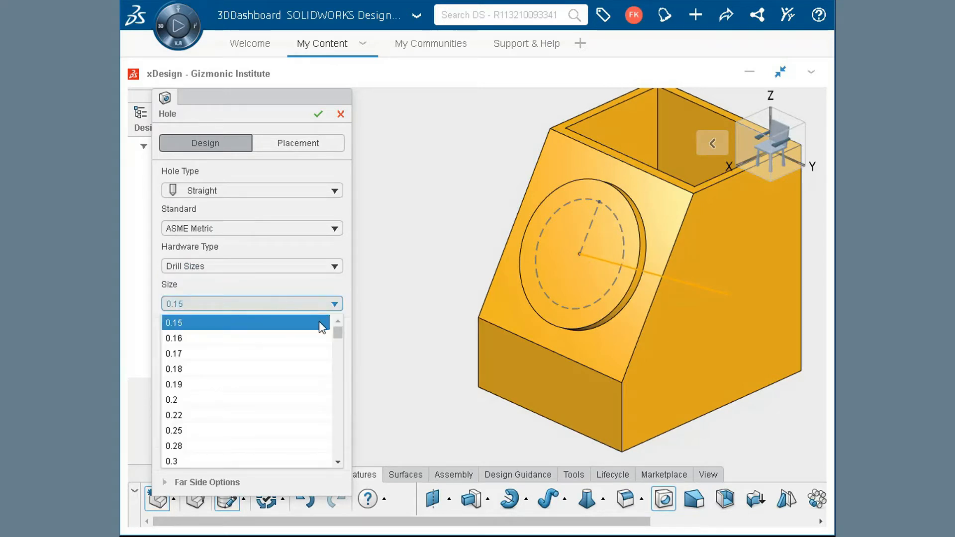
left_click_drag(339, 337, 336, 462)
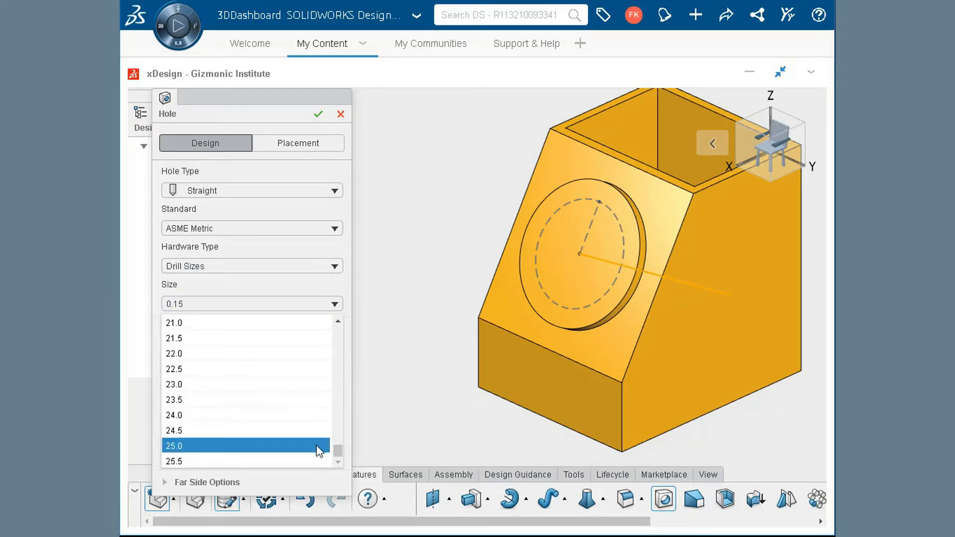
left_click(317, 446)
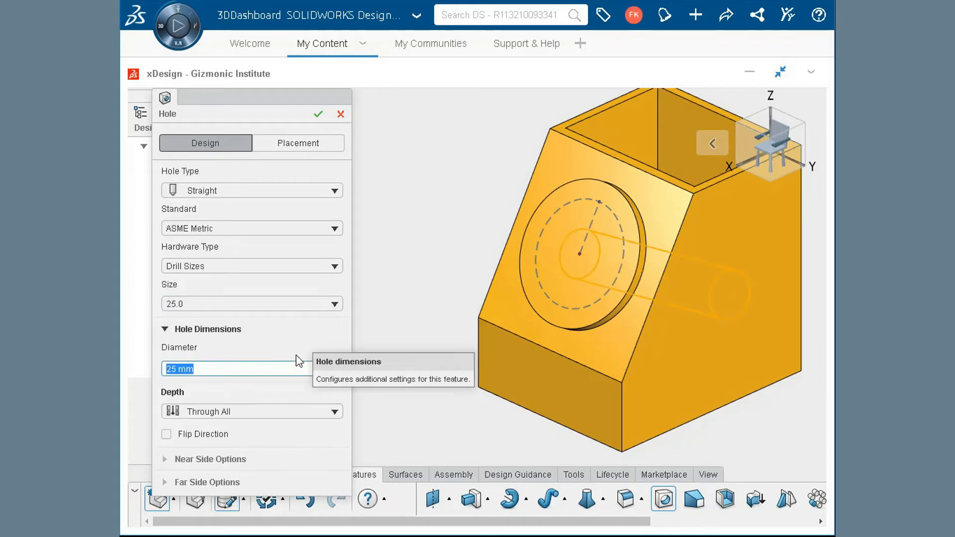
left_click(282, 413)
left_click(251, 474)
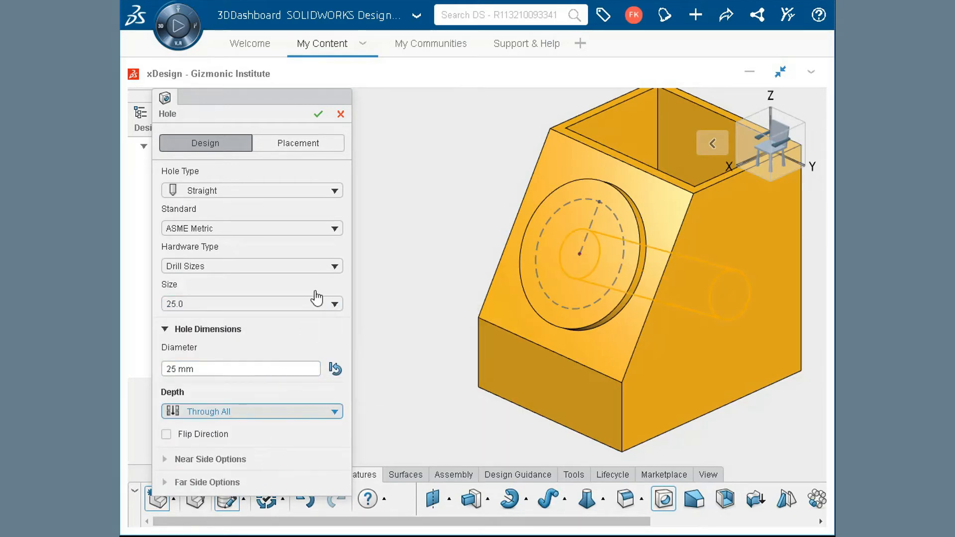
left_click(318, 114)
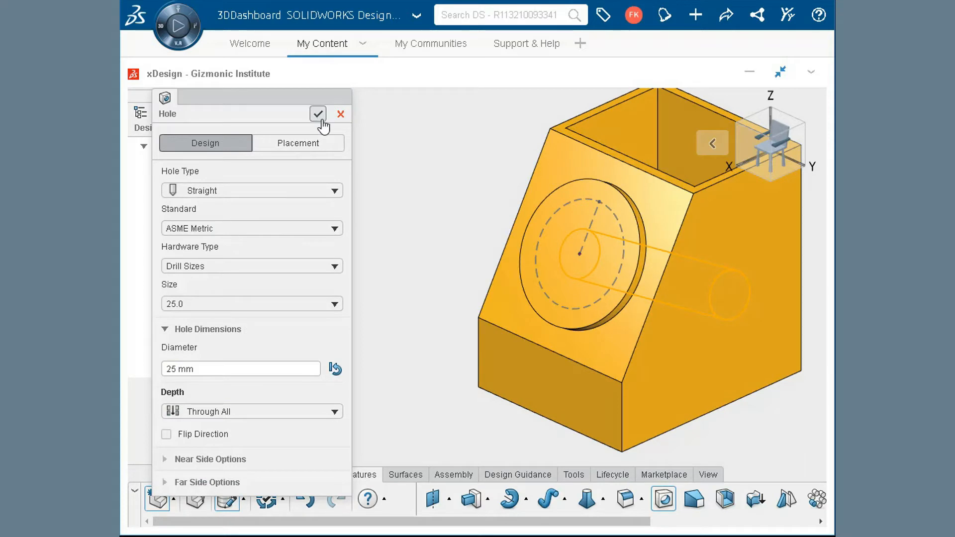
- Edit the 25 mm centre hole and set its depth to Up to Next
middle_click_drag(441, 164, 462, 227)
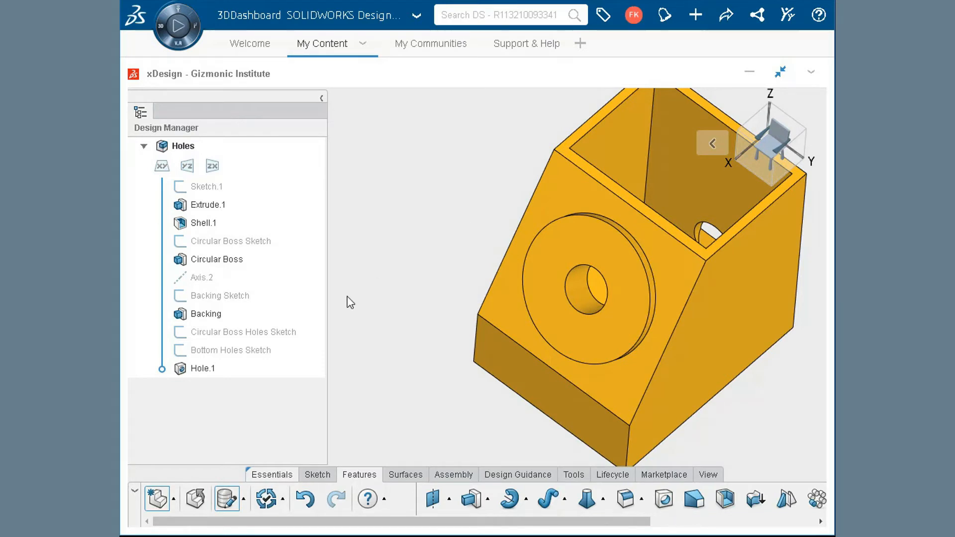
double_click(210, 368)
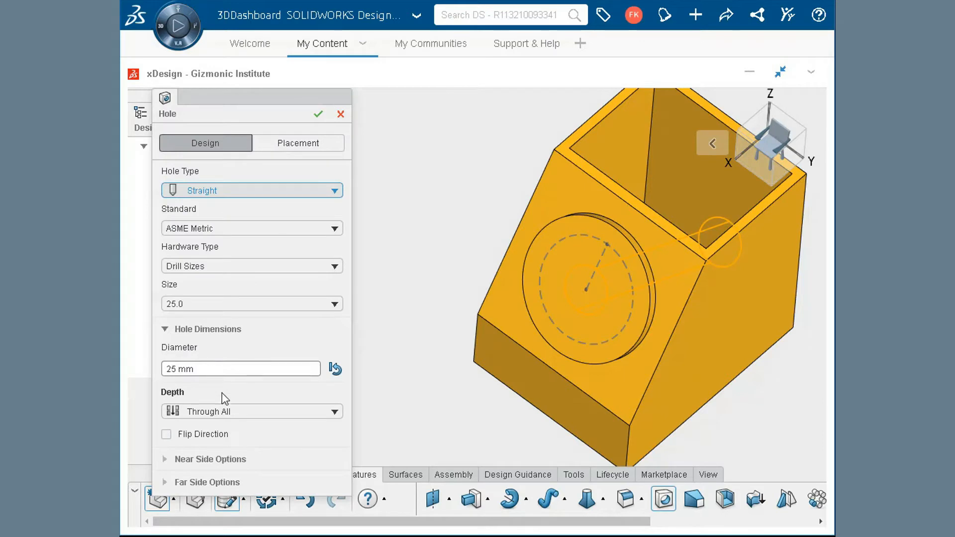
left_click(227, 412)
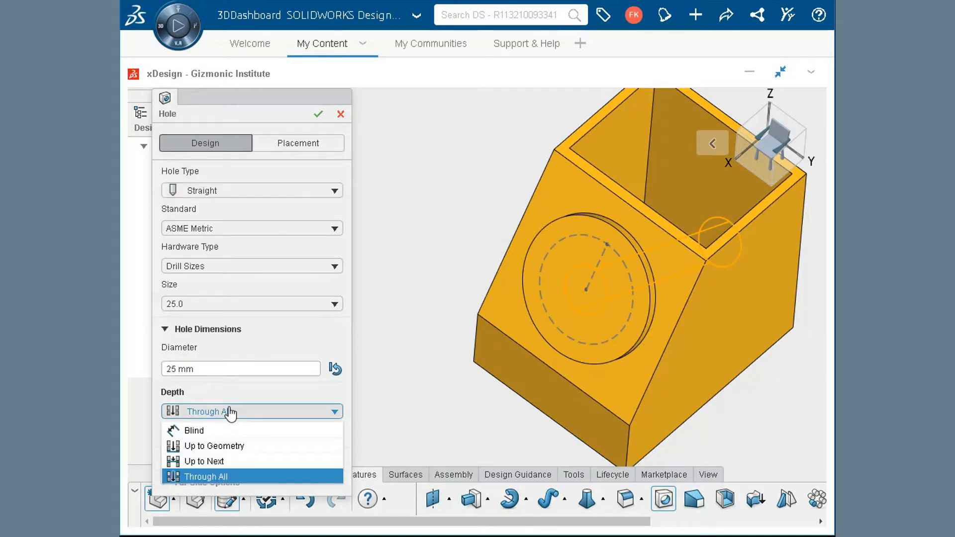
left_click(240, 458)
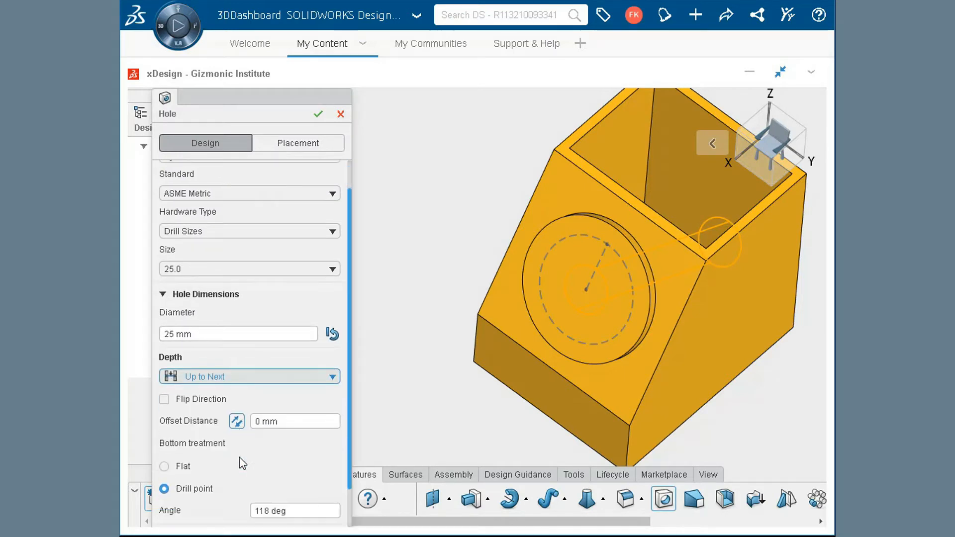
left_click(318, 120)
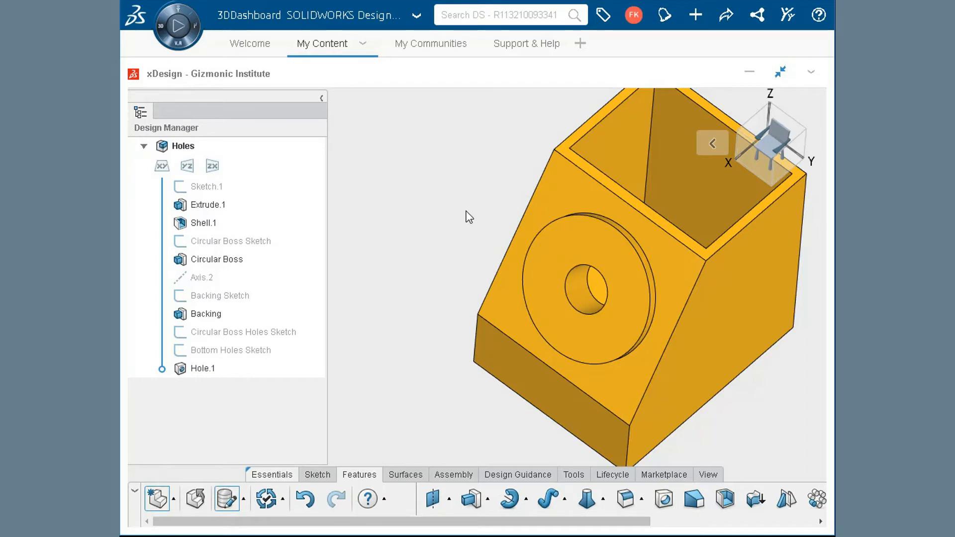
- Show the Circular Boss Holes Sketch and place a new hole on its point where the radial line meets the construction circle
key("ctrl+7")
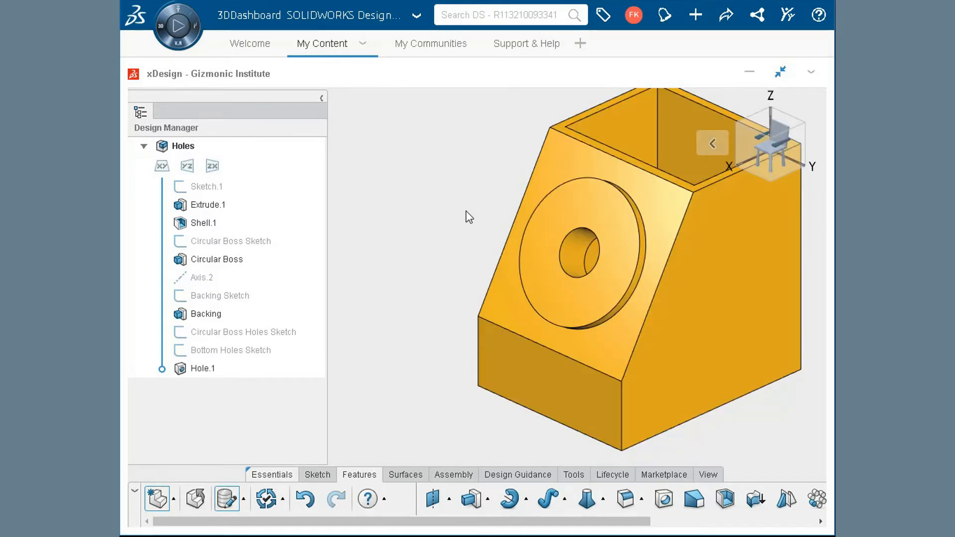
left_click(269, 334)
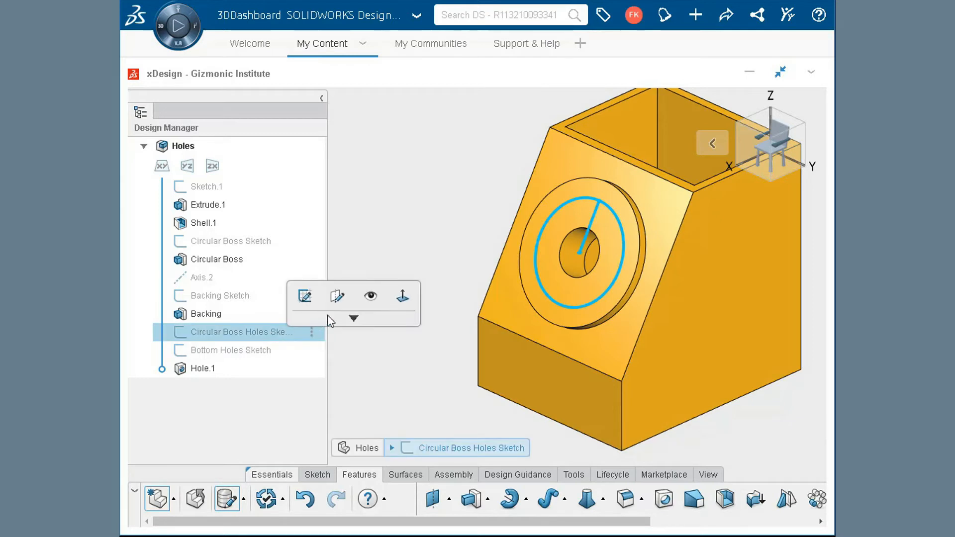
left_click(371, 297)
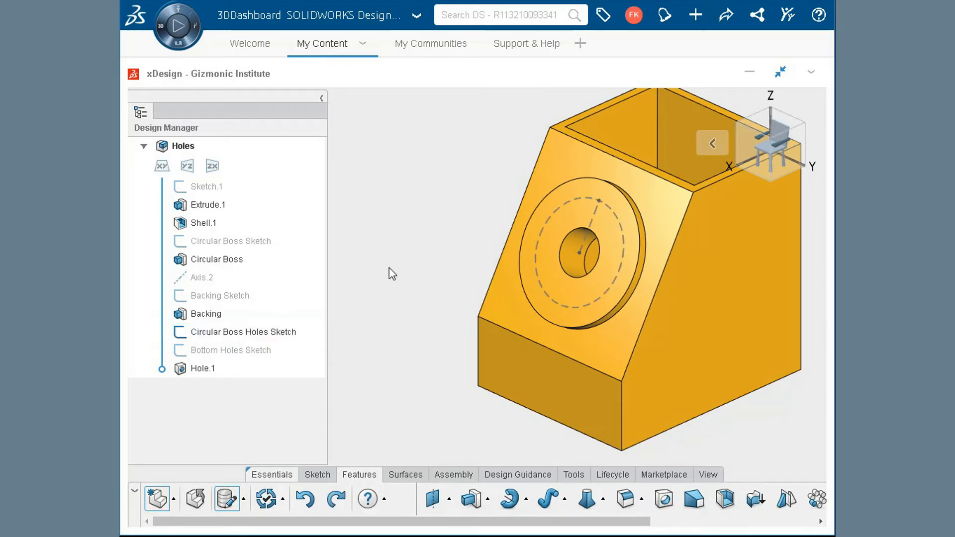
left_click(663, 499)
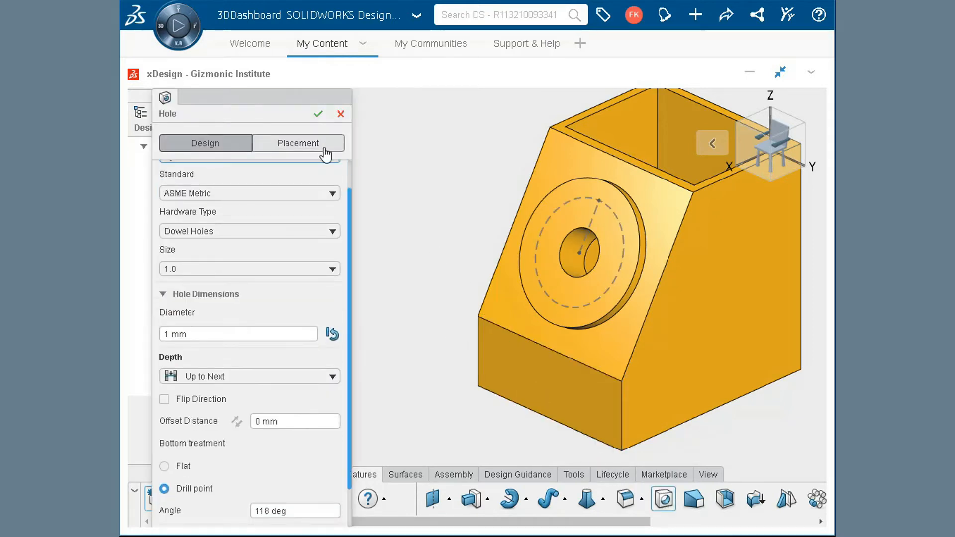
left_click(324, 147)
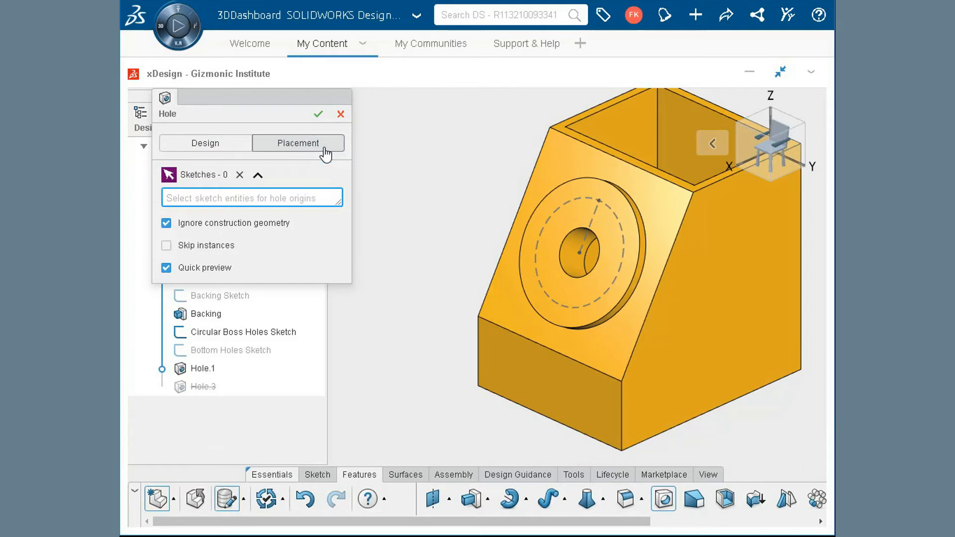
left_click(598, 201)
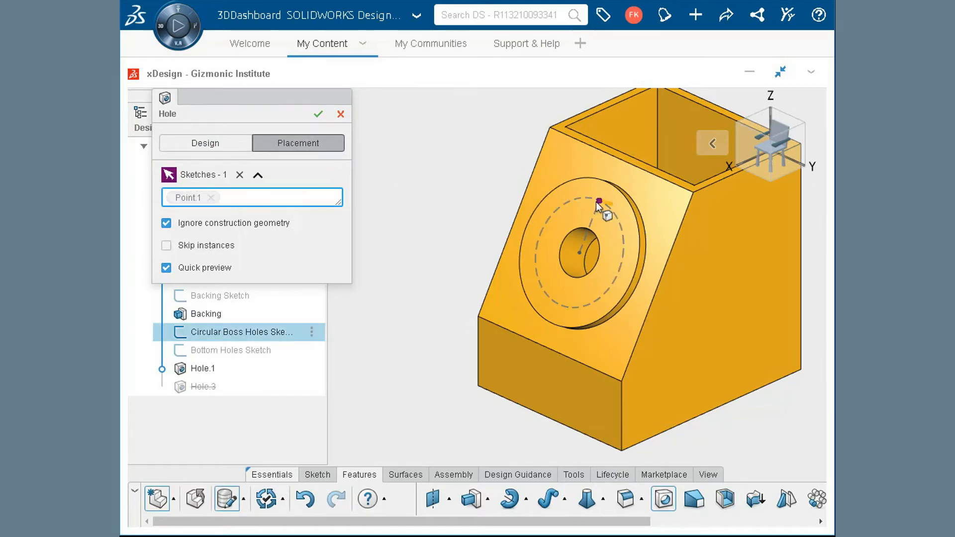
- Create the new hole as an ASME Metric Counterbore for an M5 hex bolt, Normal fit, with Up to Next depth
left_click(213, 145)
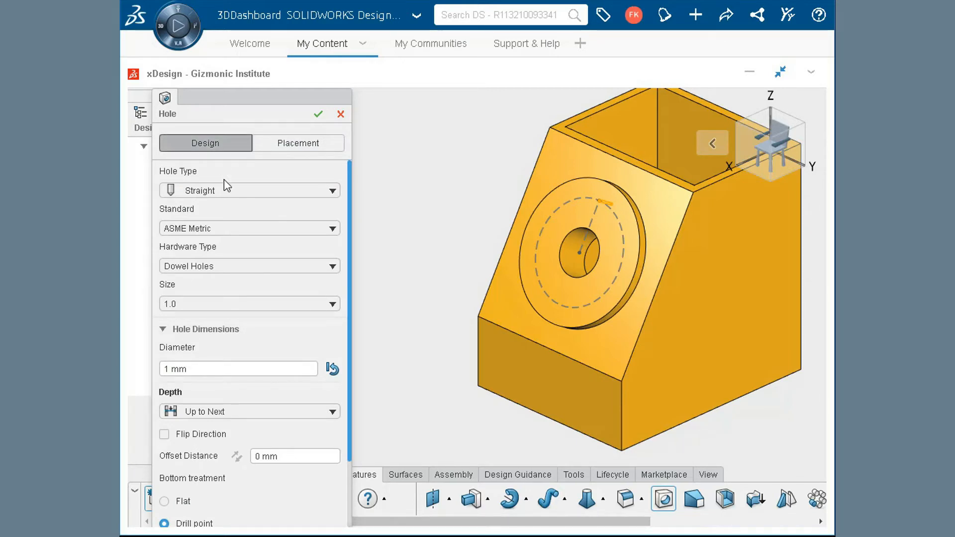
left_click(220, 194)
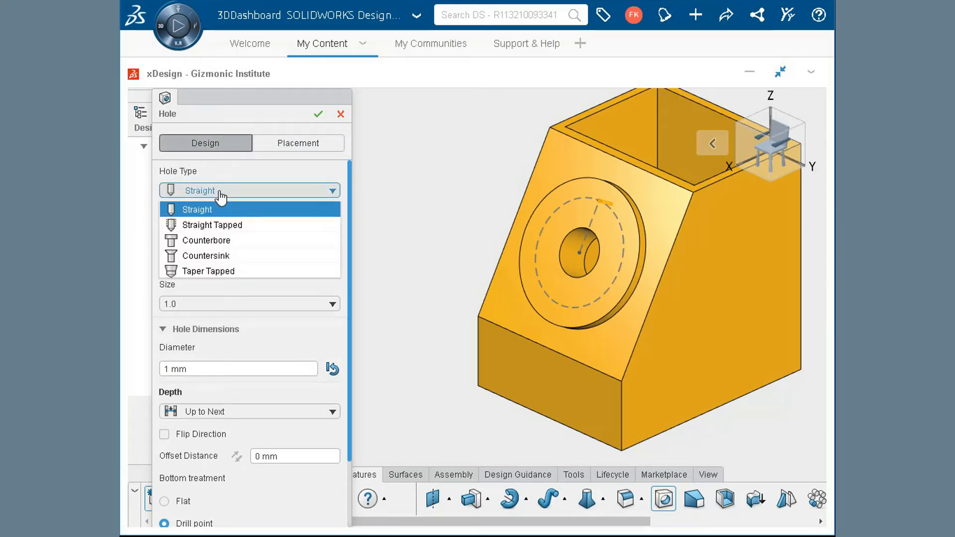
left_click(232, 240)
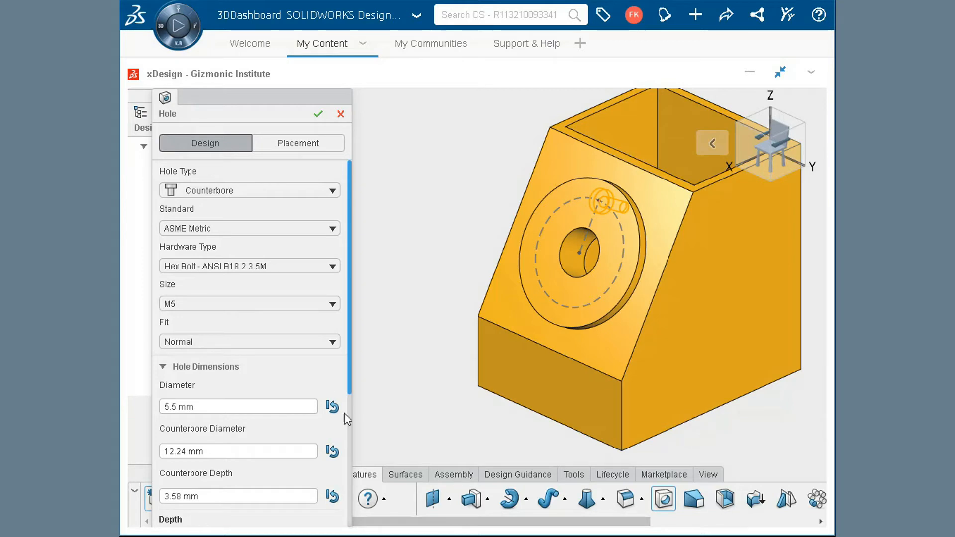
left_click_drag(350, 384, 347, 460)
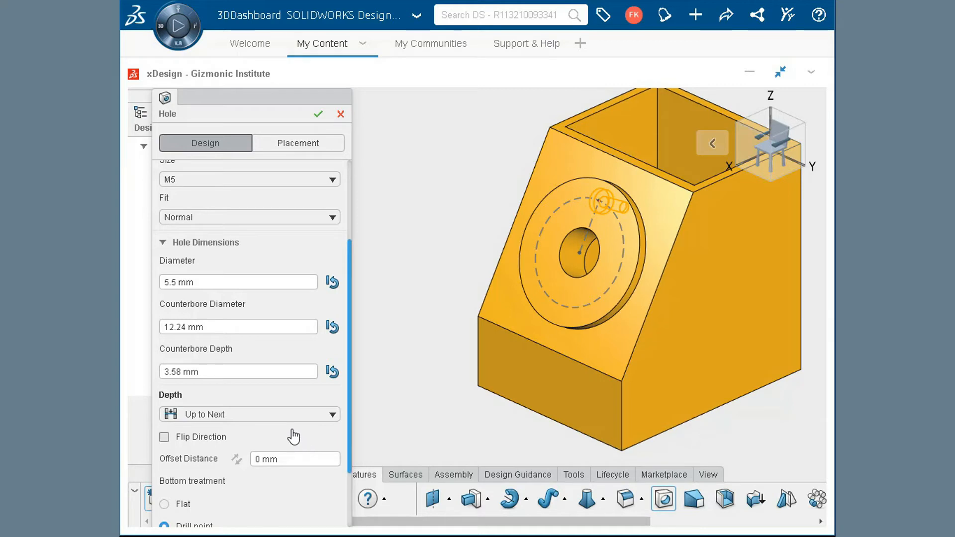
left_click(318, 115)
- Edit the M5 counterbore hole and set its depth to Up to Geometry, ending at the inner face of the slanted wall
middle_click_drag(445, 205, 145, 452)
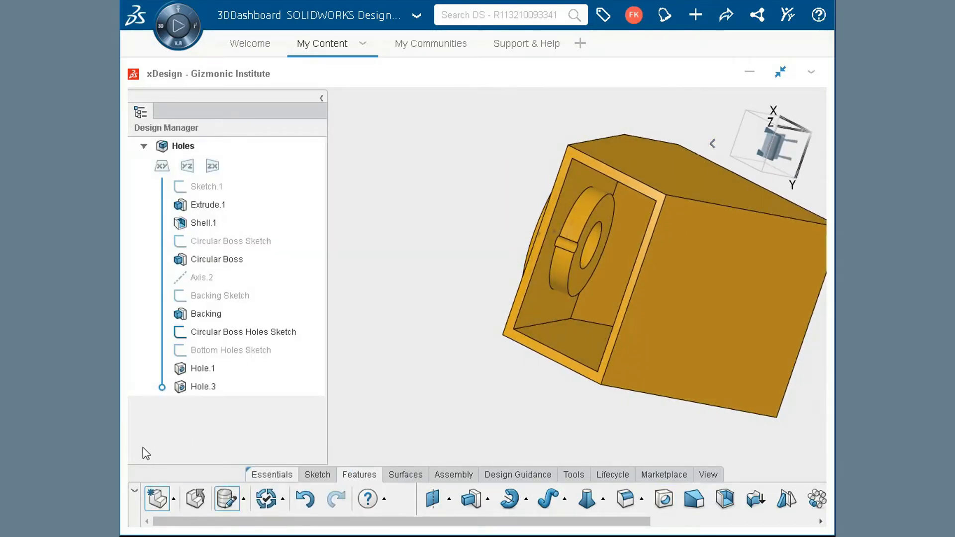
scroll(548, 269, "up", 5)
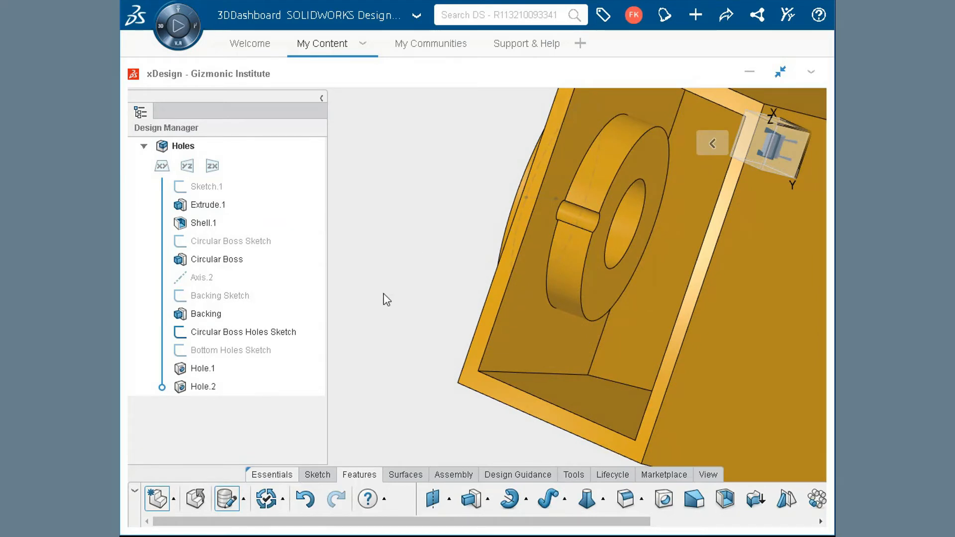
double_click(204, 388)
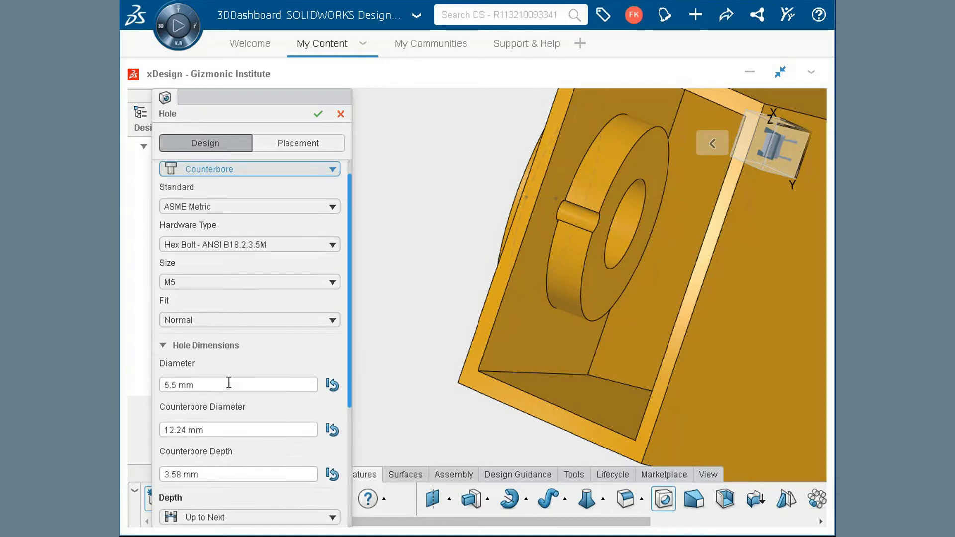
scroll(285, 314, "down", 3)
left_click(263, 378)
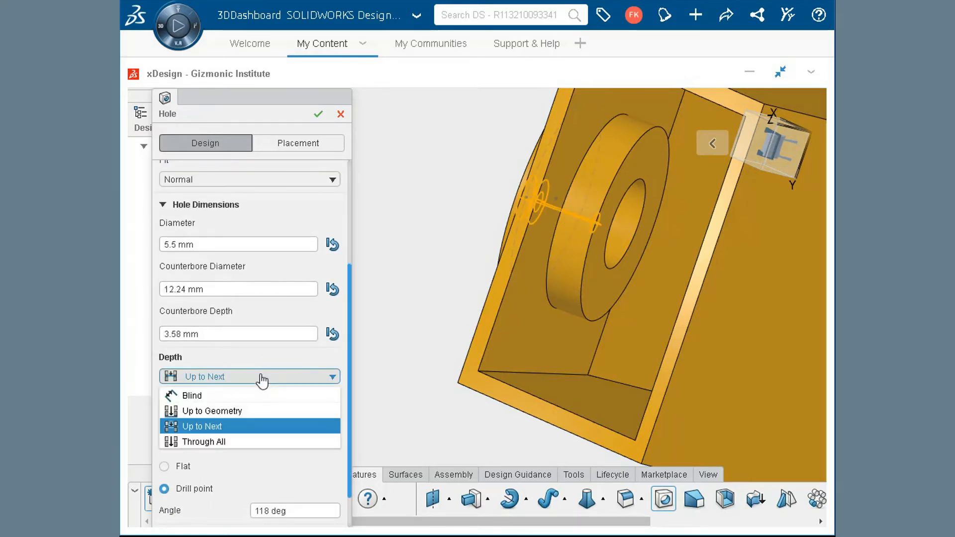
left_click(252, 411)
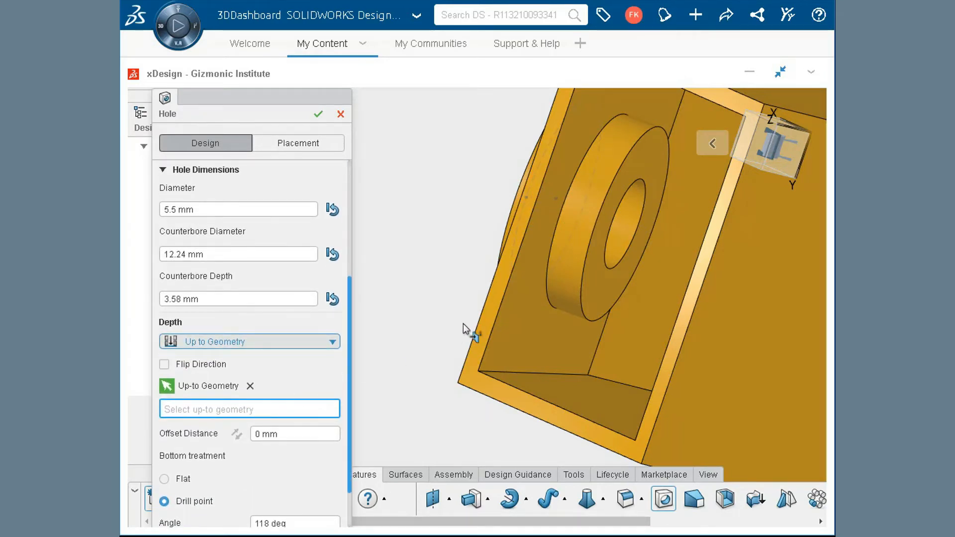
left_click(529, 273)
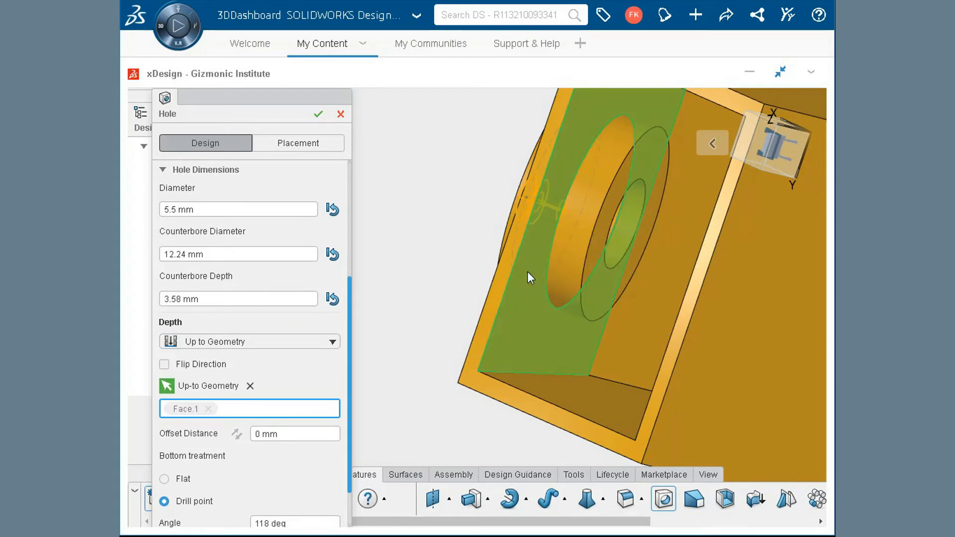
left_click(317, 114)
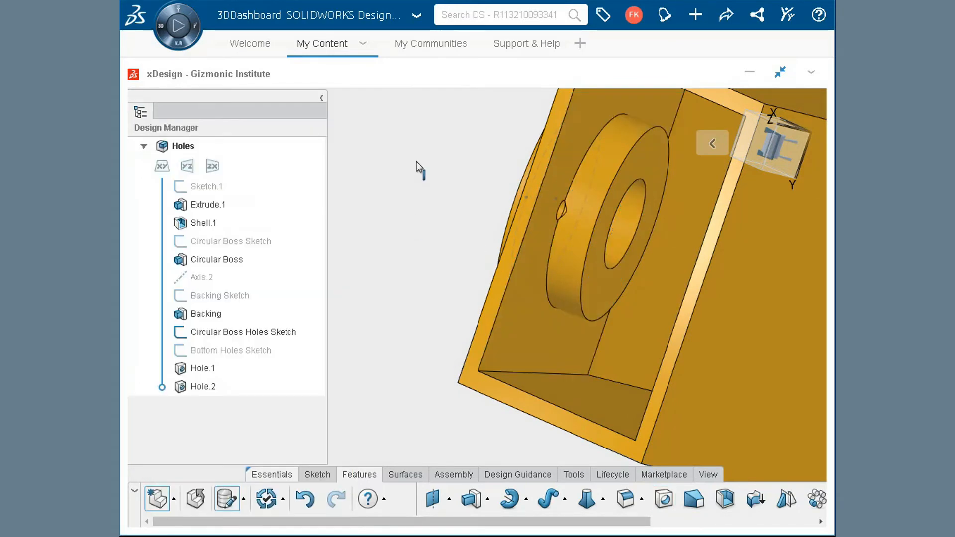
- Circular-pattern the M5 counterbore hole around the centre hole's cylindrical face with 4 instances at a 90 deg instance angle
key("ctrl+7")
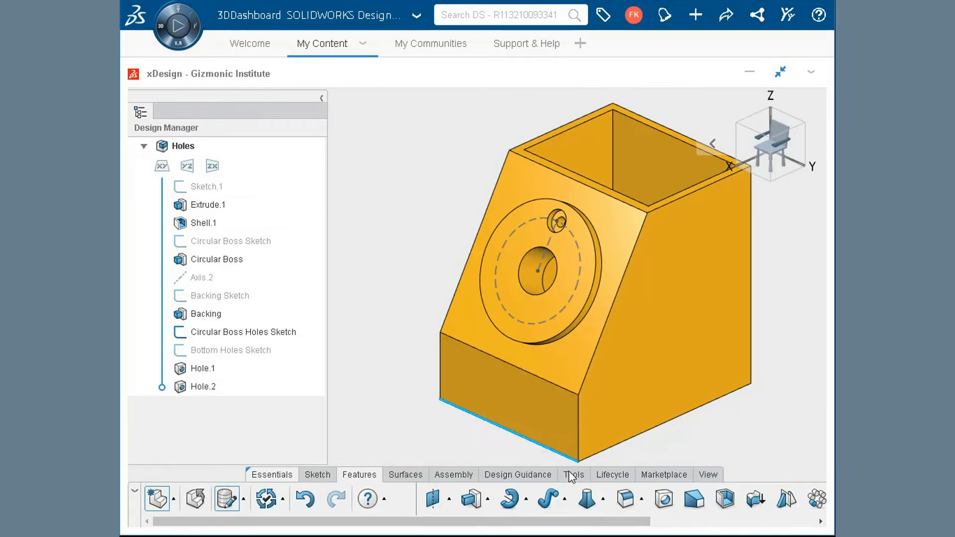
left_click(815, 522)
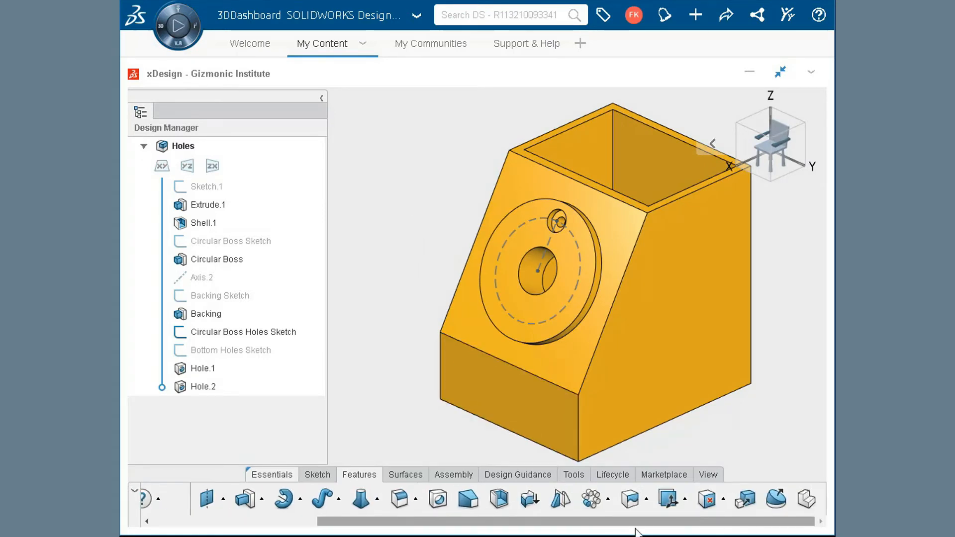
left_click(593, 503)
scroll(562, 214, "up", 5)
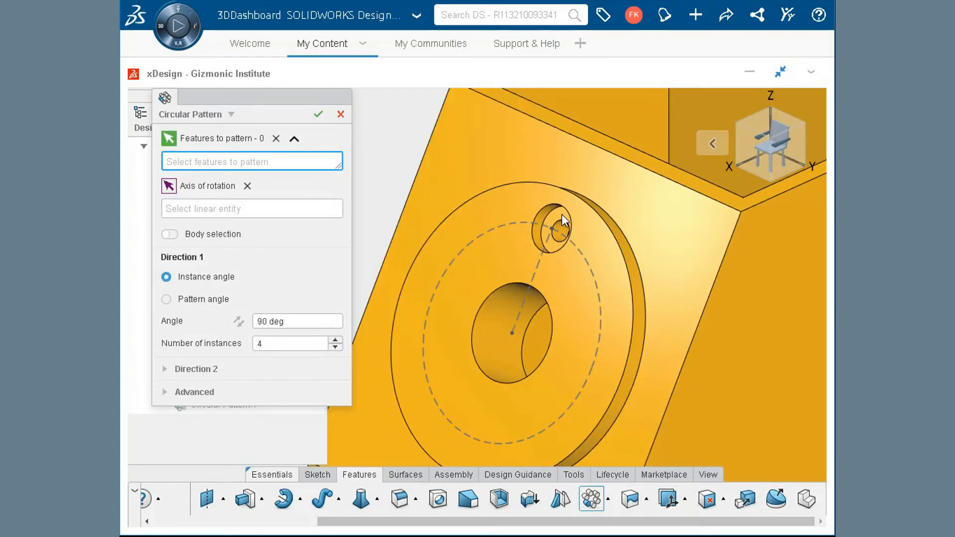
left_click(562, 214)
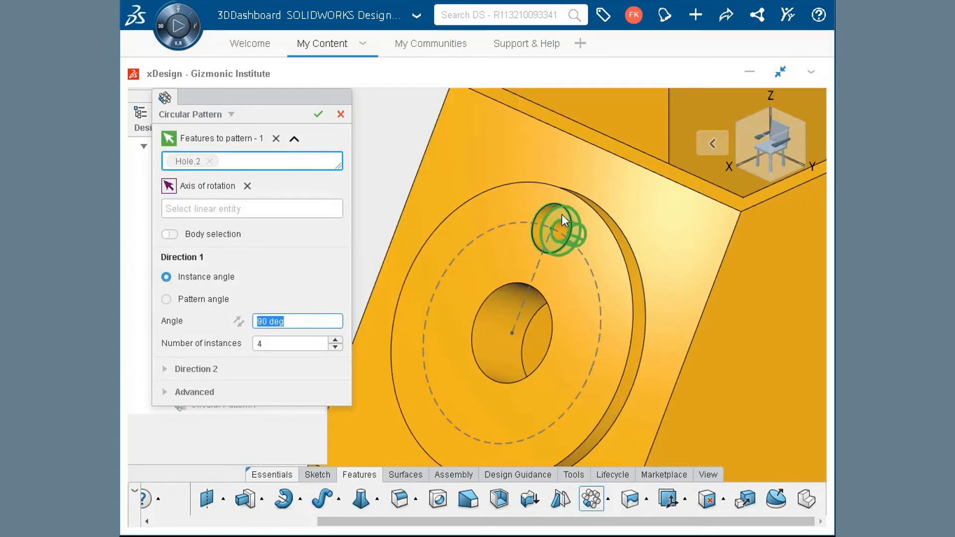
left_click(284, 210)
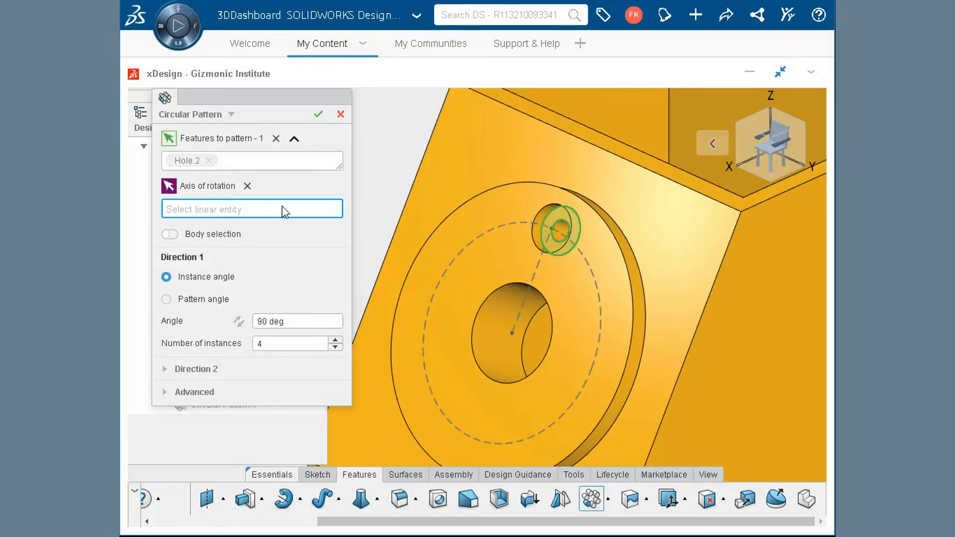
left_click(494, 329)
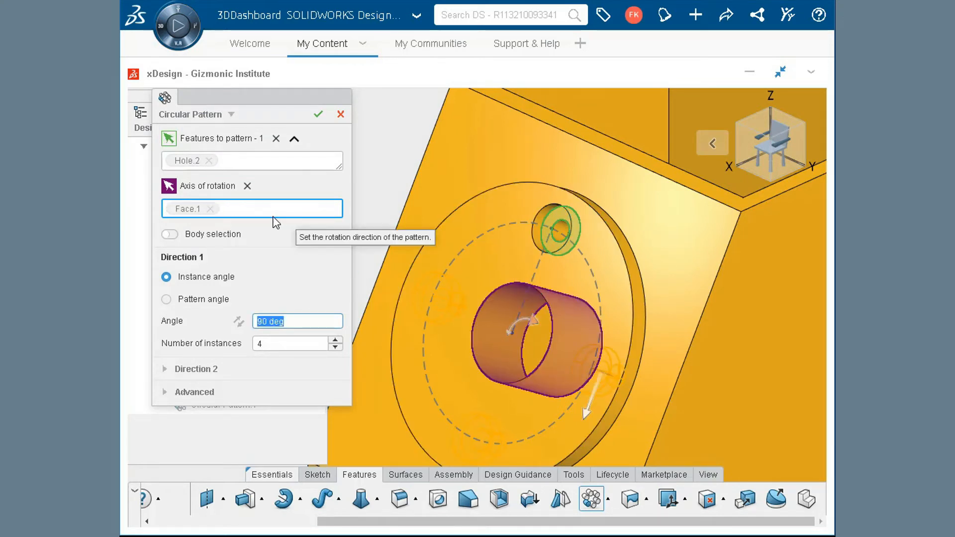
left_click(295, 320)
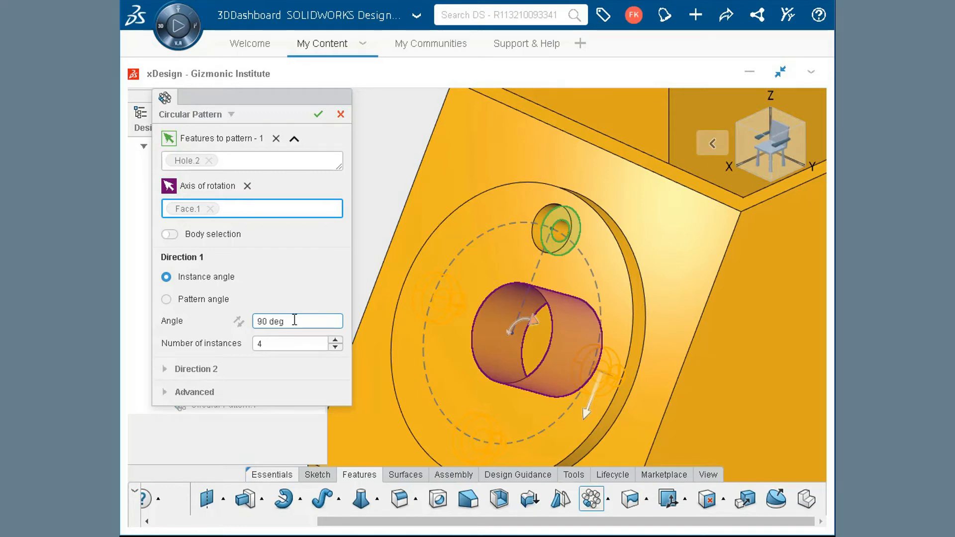
left_click(318, 115)
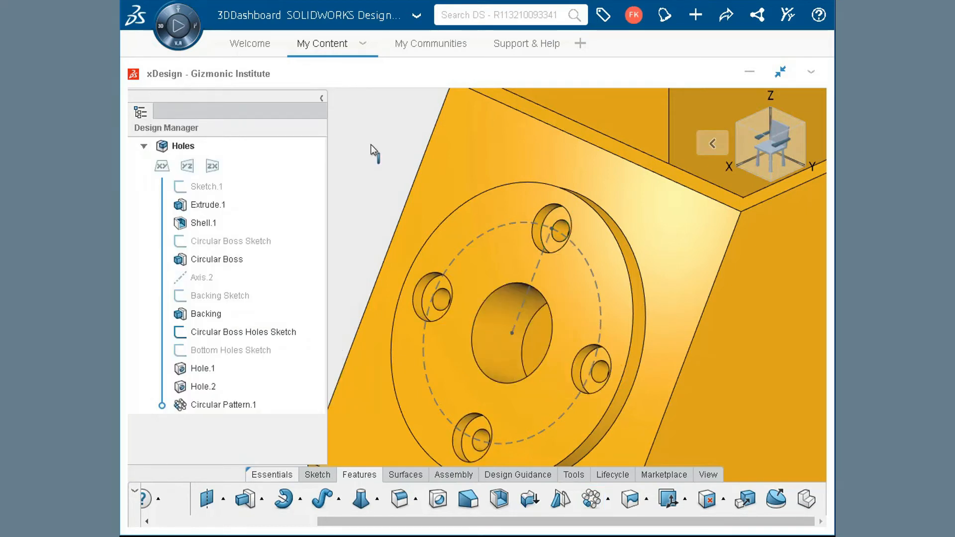
- Hide the Circular Boss Holes Sketch and show the Bottom Holes Sketch on the underside of the part
scroll(368, 152, "down", 3)
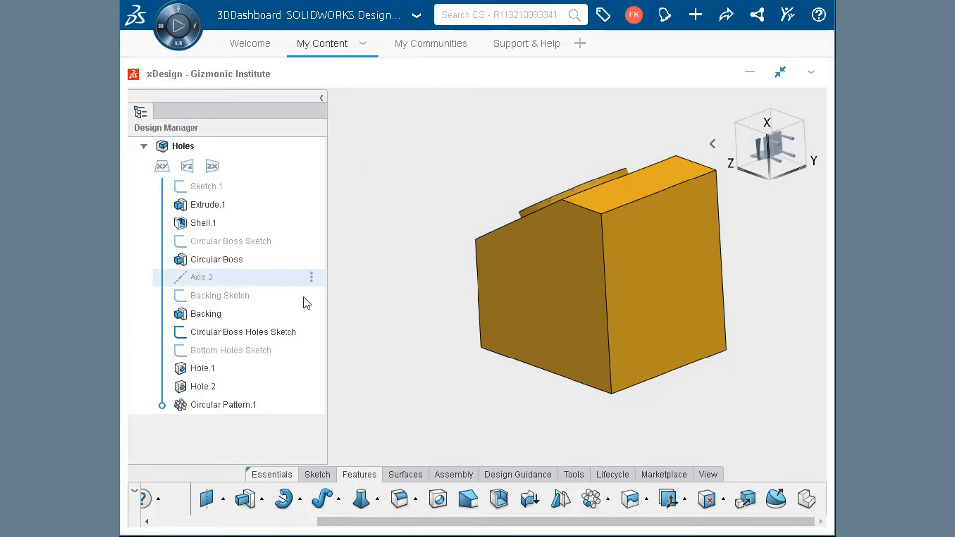
left_click(277, 332)
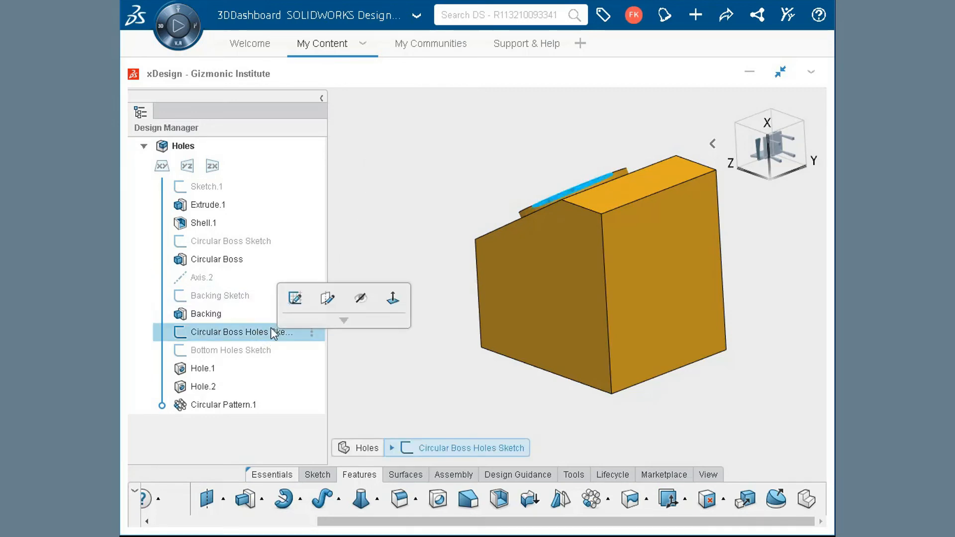
left_click(363, 298)
left_click(257, 351)
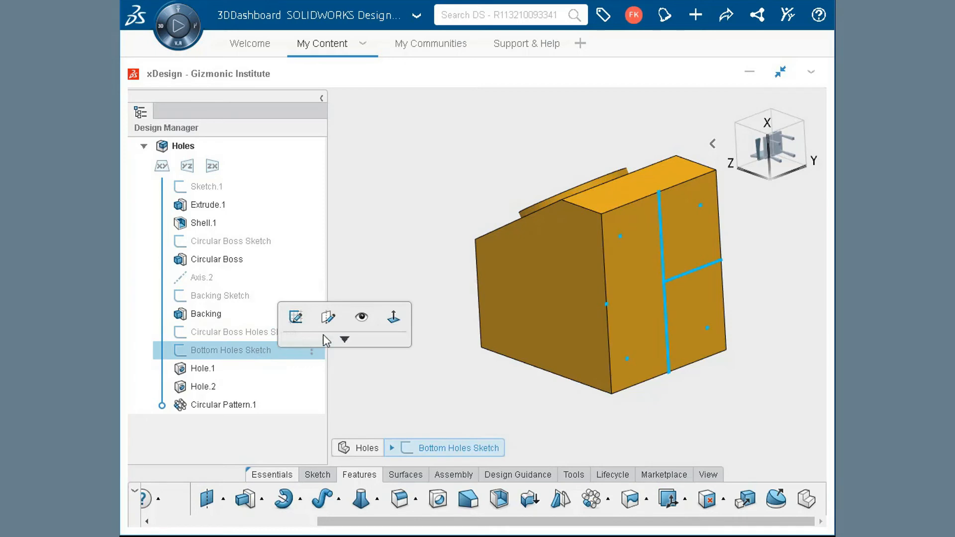
left_click(362, 317)
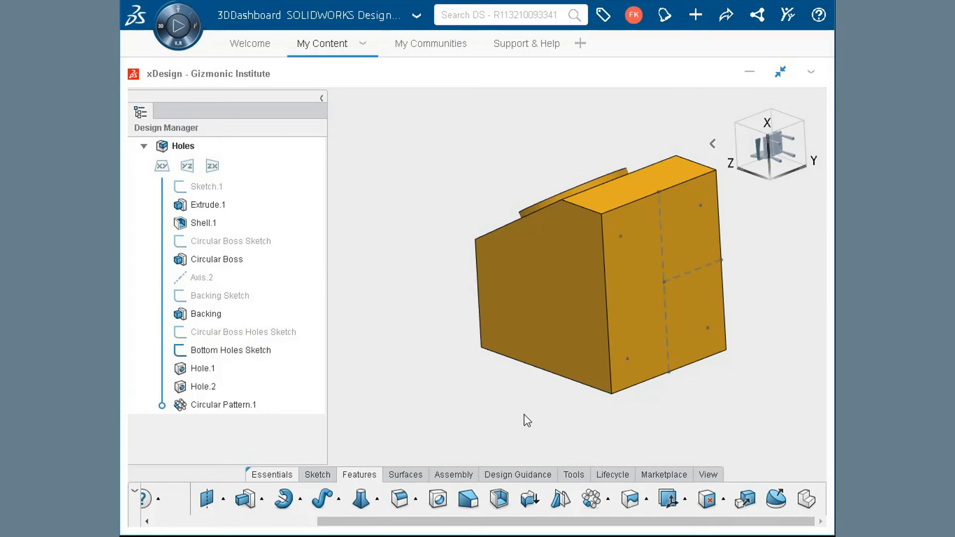
- Start a new hole feature and place it on the four corner points of the Bottom Holes Sketch
left_click(440, 499)
left_click(328, 151)
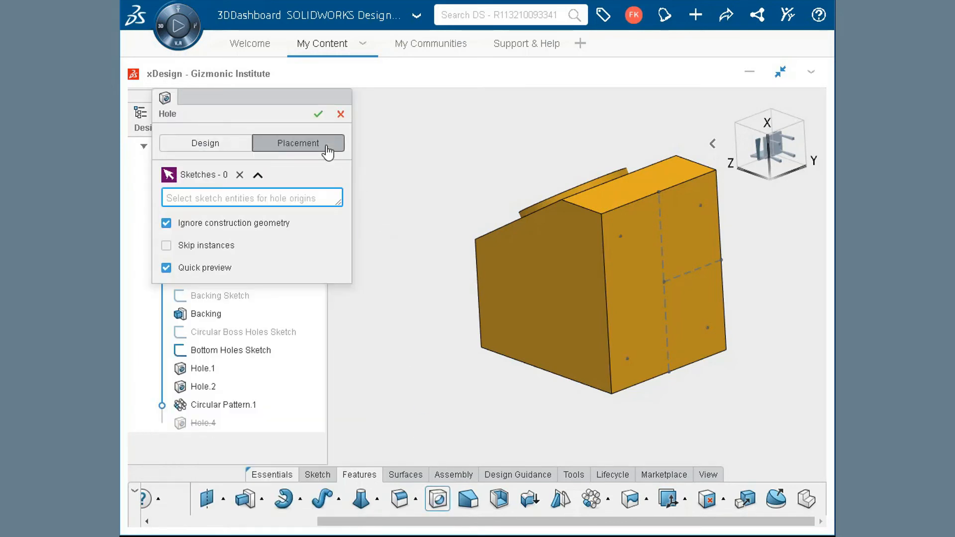
left_click(620, 236)
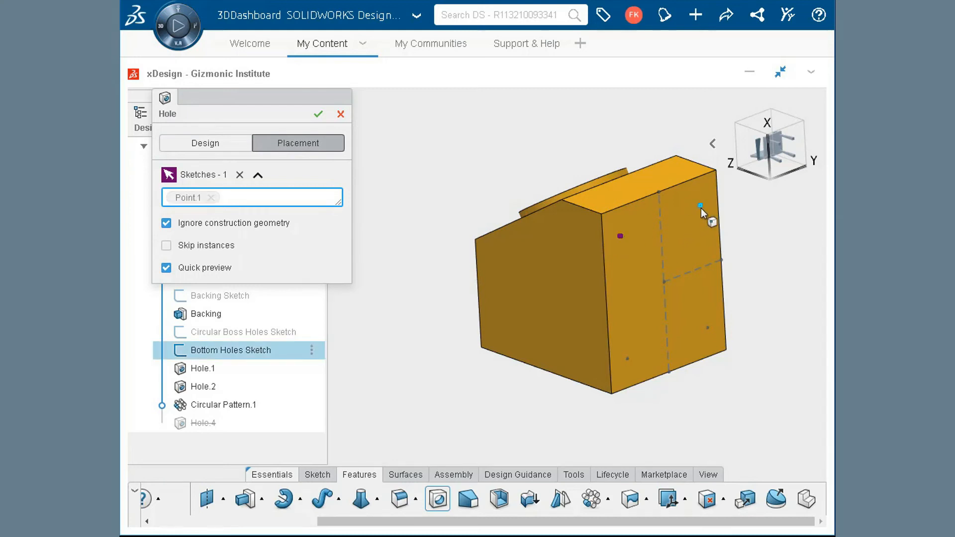
left_click(700, 205)
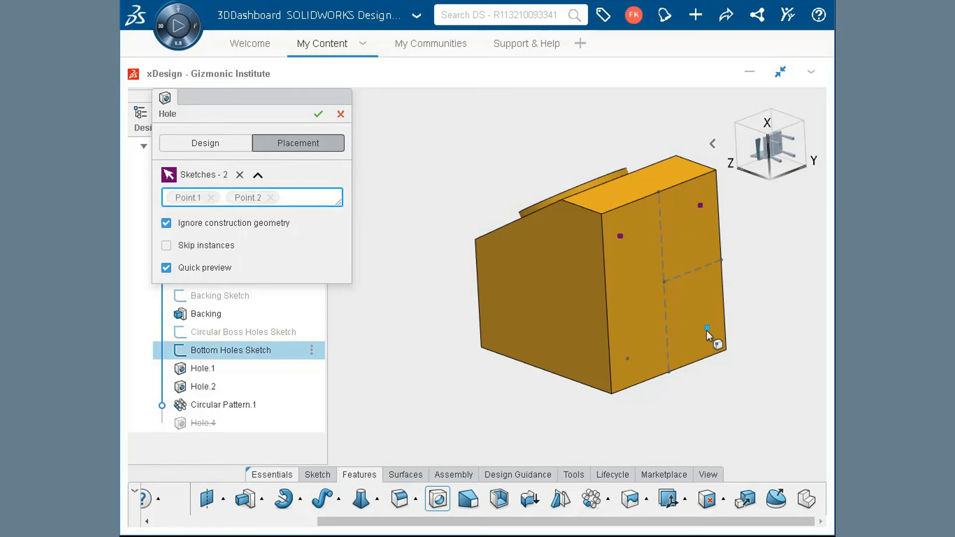
left_click(707, 329)
left_click(628, 360)
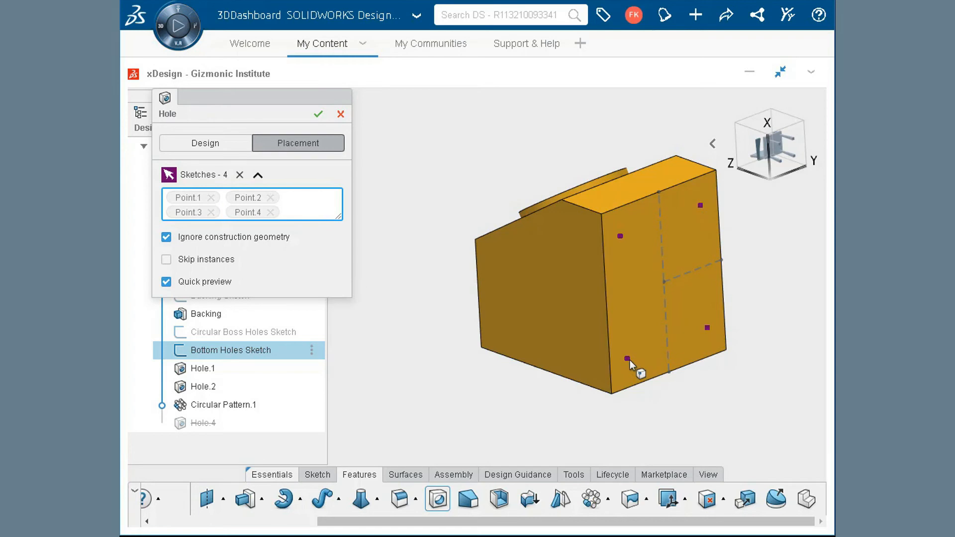
- Create the four bottom holes as ASME Metric Countersink for M4 flat head screws, Normal fit, with Through All depth
left_click(228, 144)
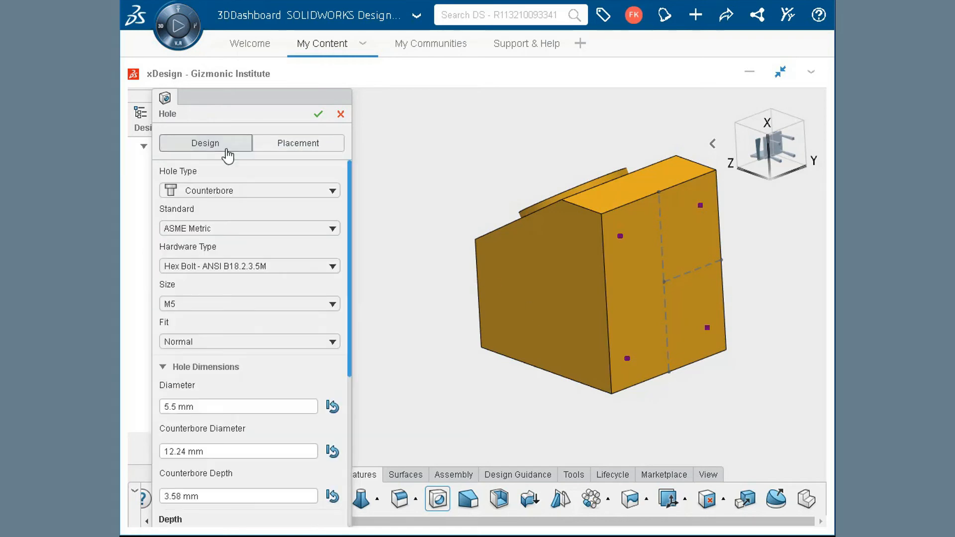
left_click(240, 191)
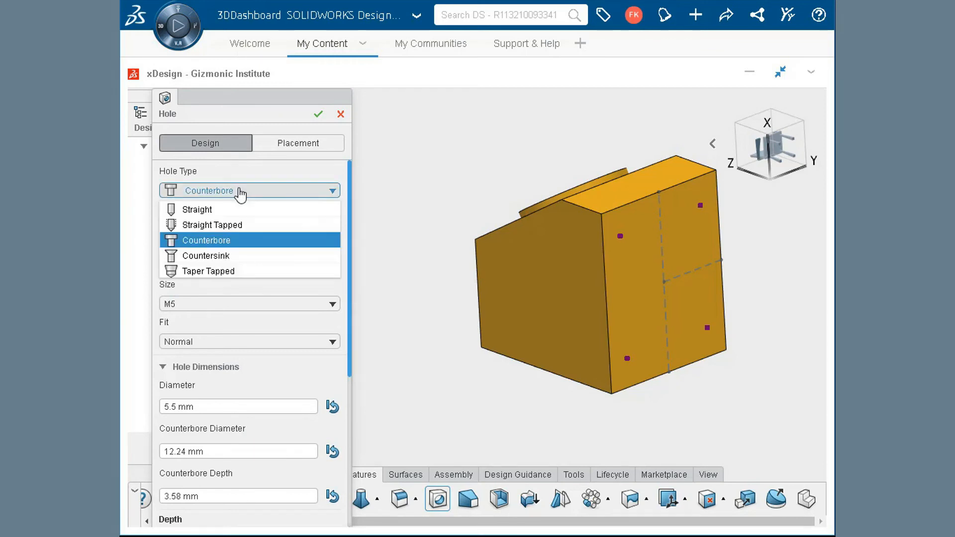
left_click(251, 256)
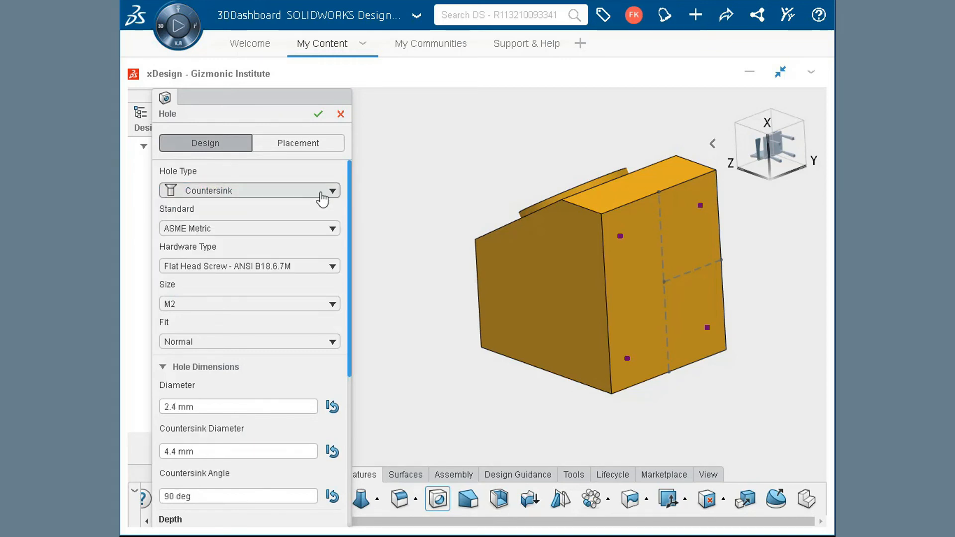
left_click(248, 305)
left_click(252, 384)
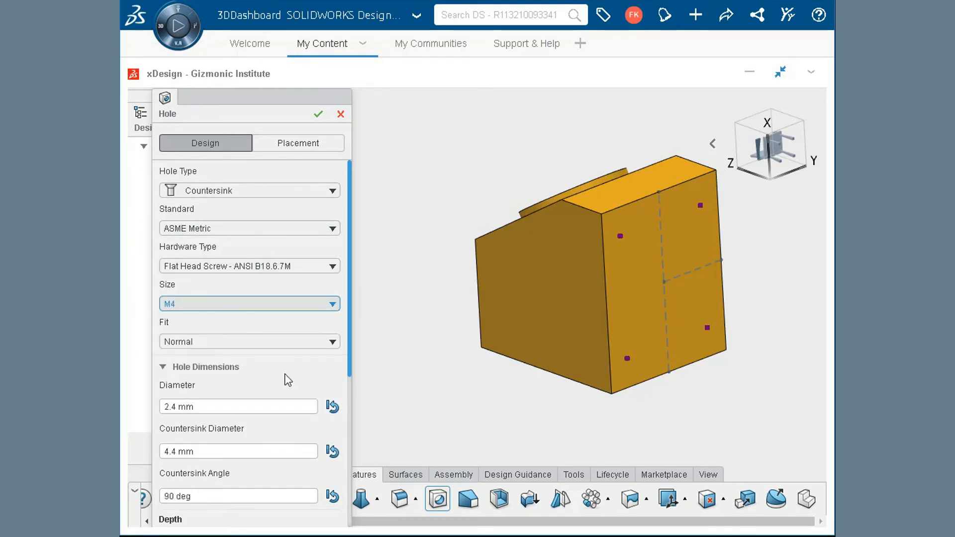
scroll(288, 383, "down", 3)
left_click(278, 364)
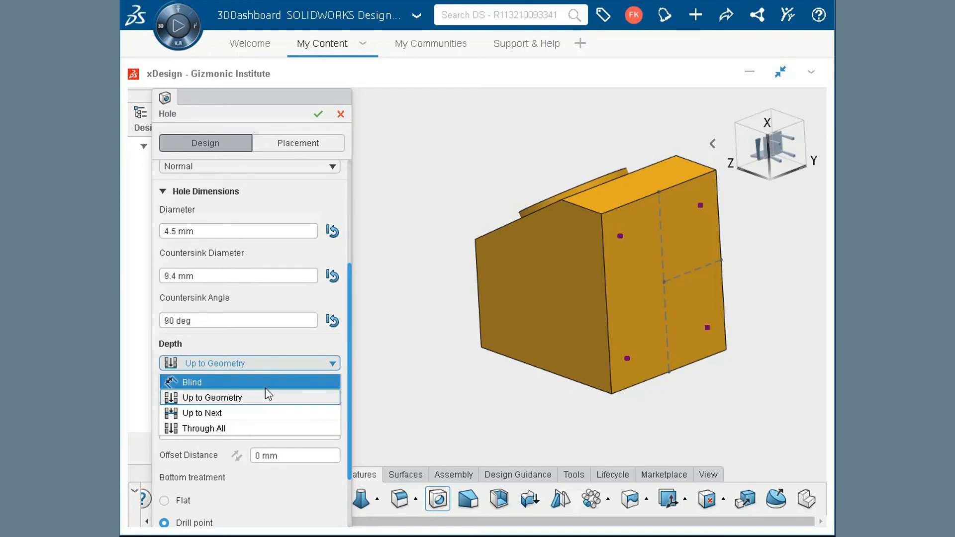
left_click(255, 426)
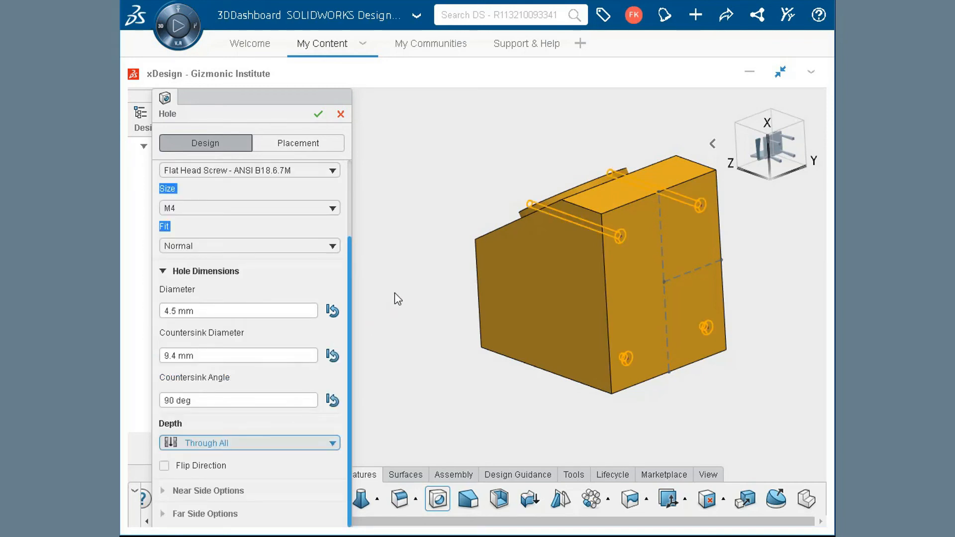
left_click(318, 114)
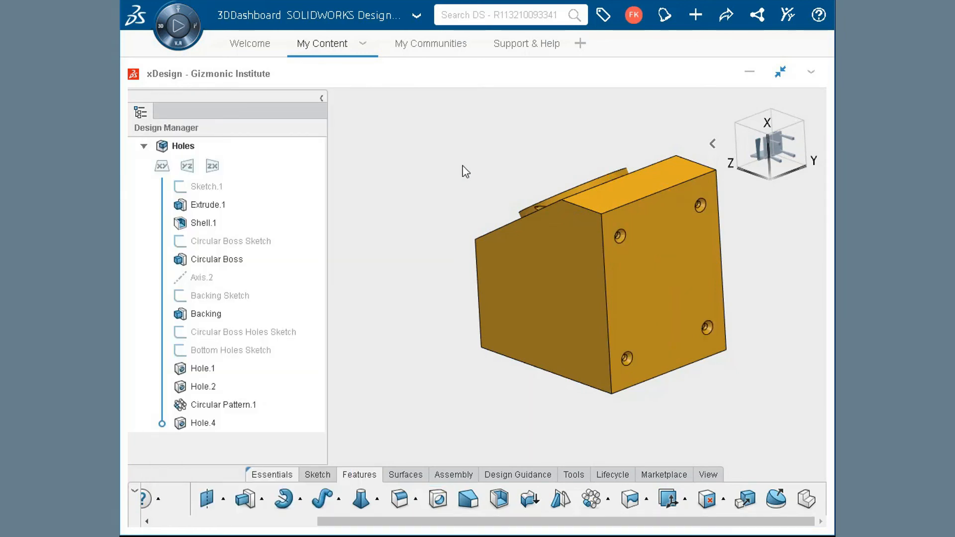
- Move the Bottom Holes Sketch to the shell's inner floor face by editing its sketch plane
middle_click_drag(465, 171, 475, 217)
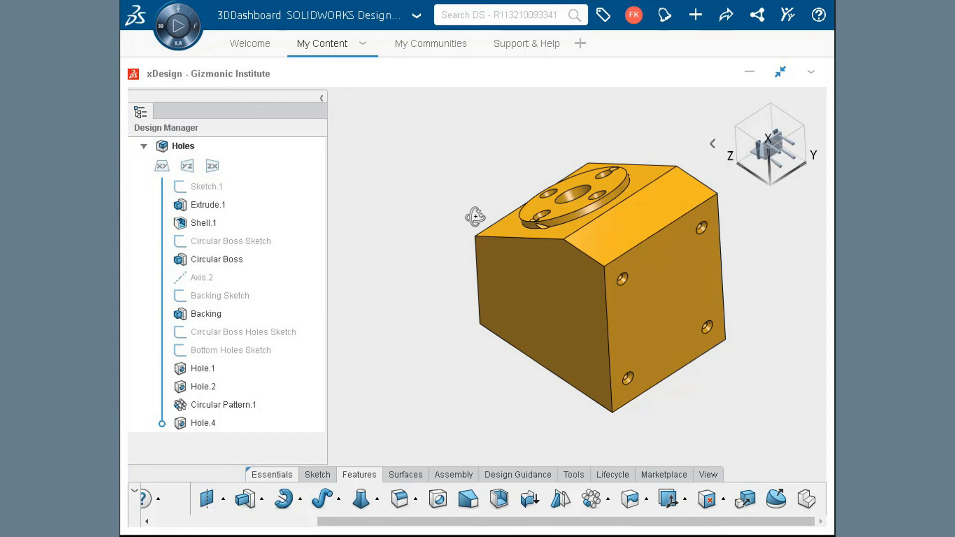
left_click(243, 354)
left_click(317, 320)
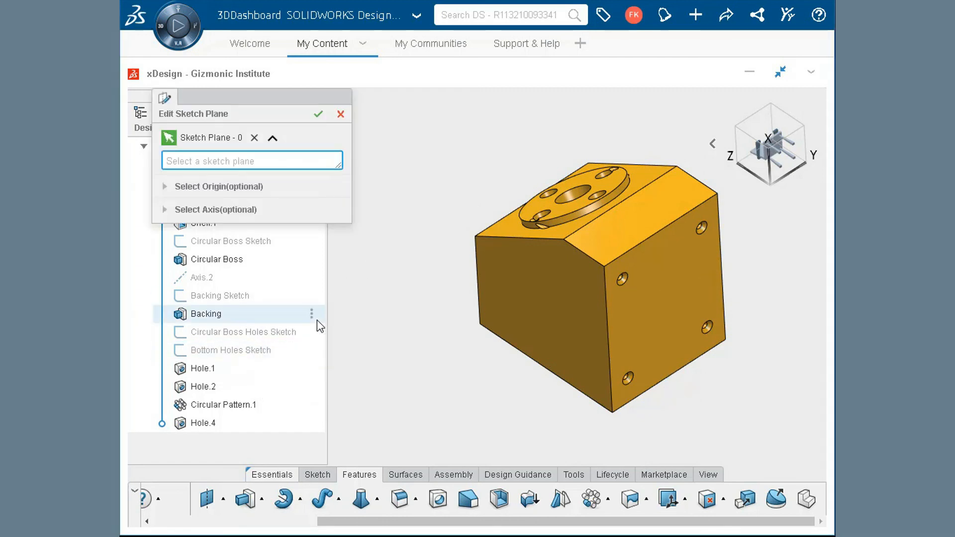
middle_click_drag(395, 316, 585, 458)
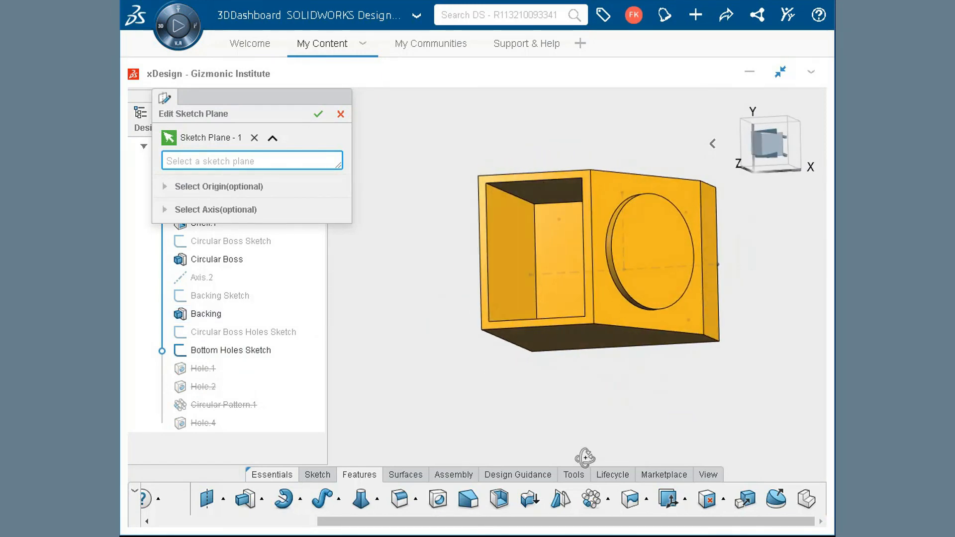
left_click(566, 241)
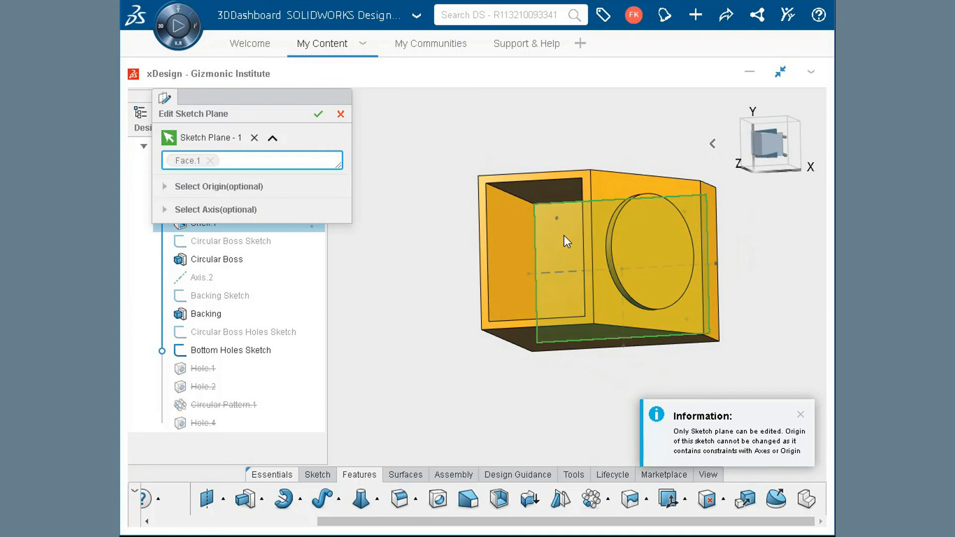
left_click(318, 114)
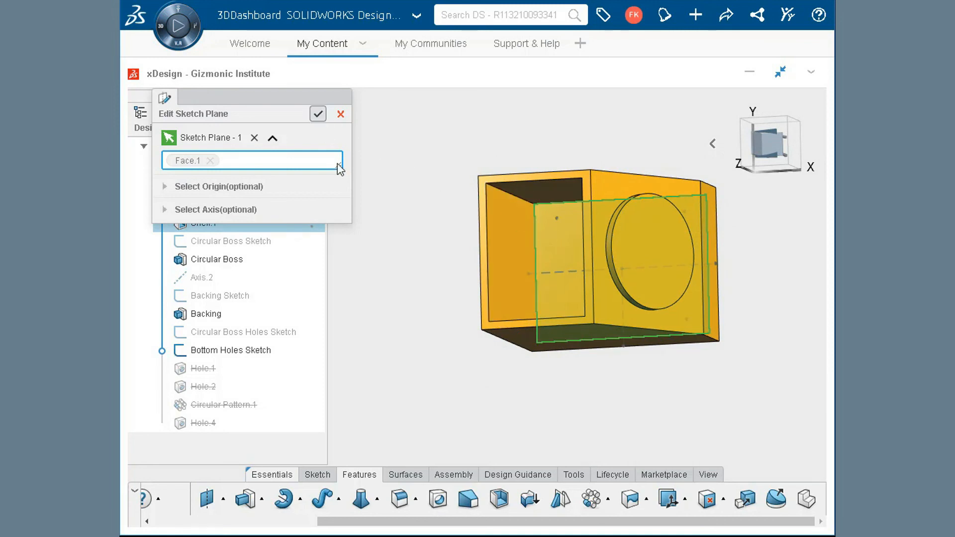
middle_click_drag(398, 242, 427, 269)
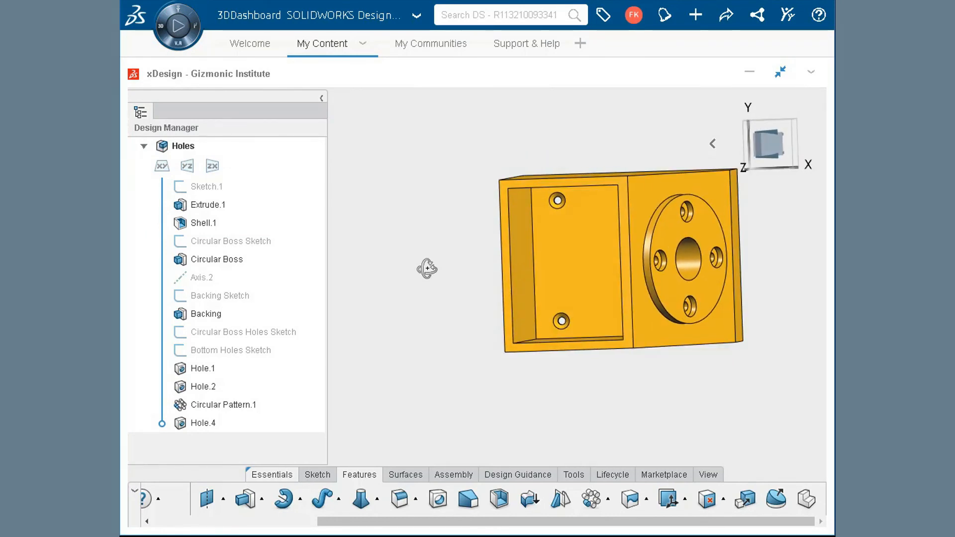
key("ctrl+7")
middle_click_drag(644, 423, 684, 295)
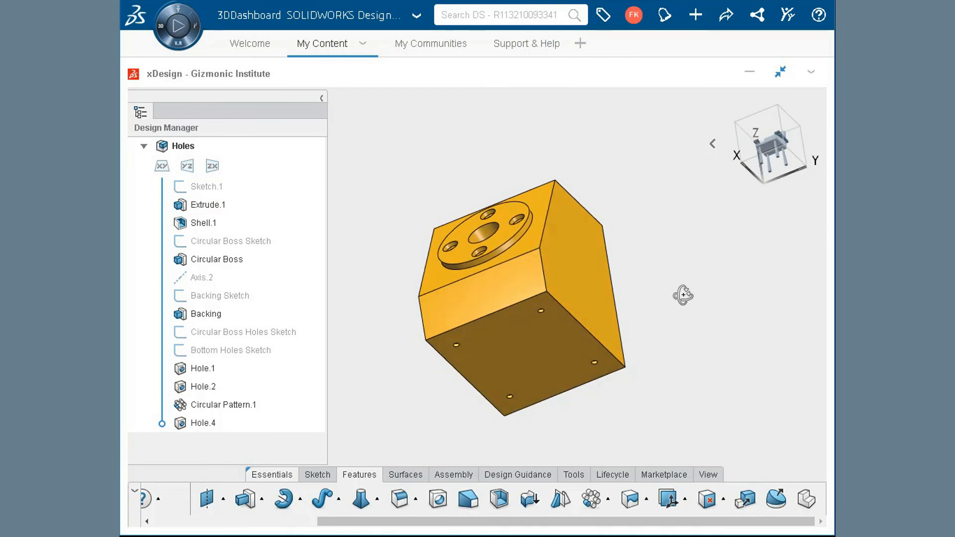